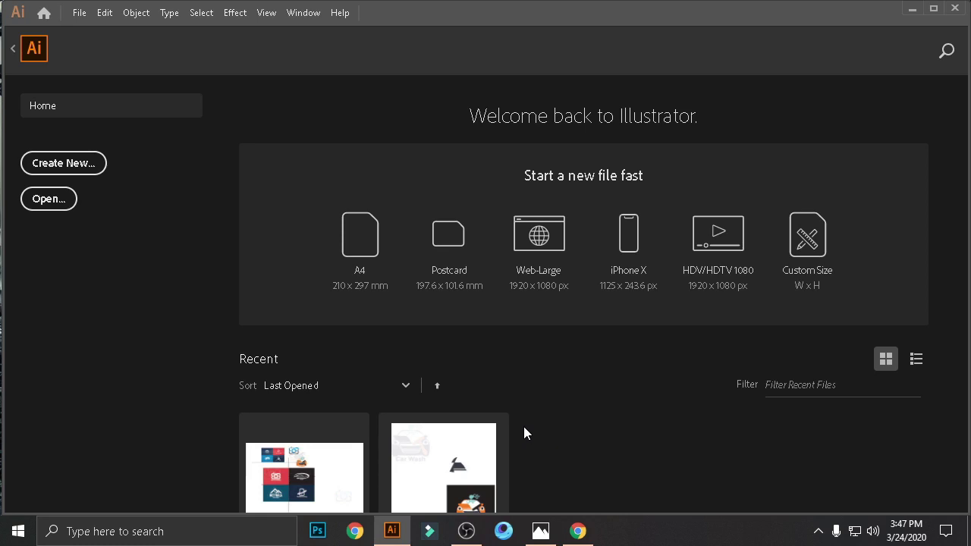
Step: Create a new document, Untitled-2, with Width 400 px and Height 400 px
click(82, 167)
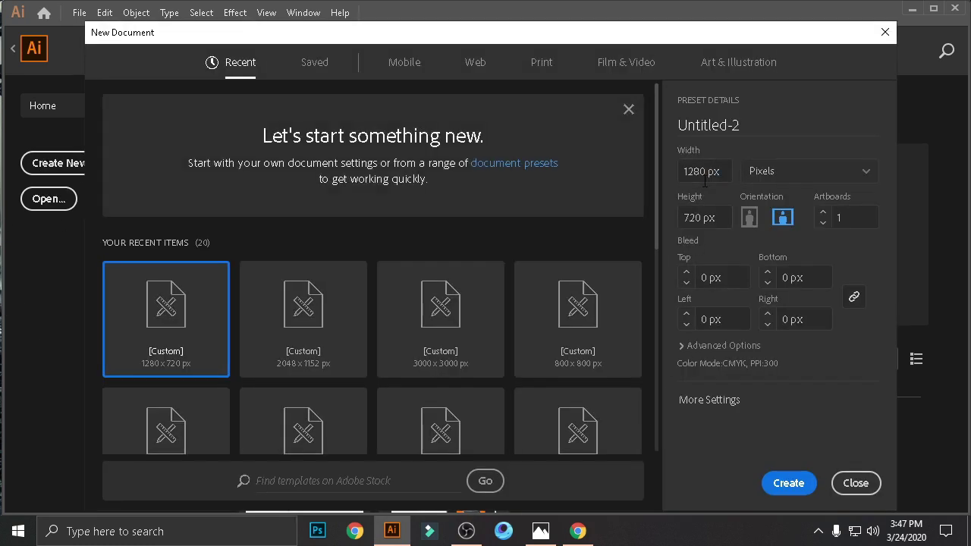
drag(704, 179, 665, 175)
text(4000)
drag(706, 214, 688, 218)
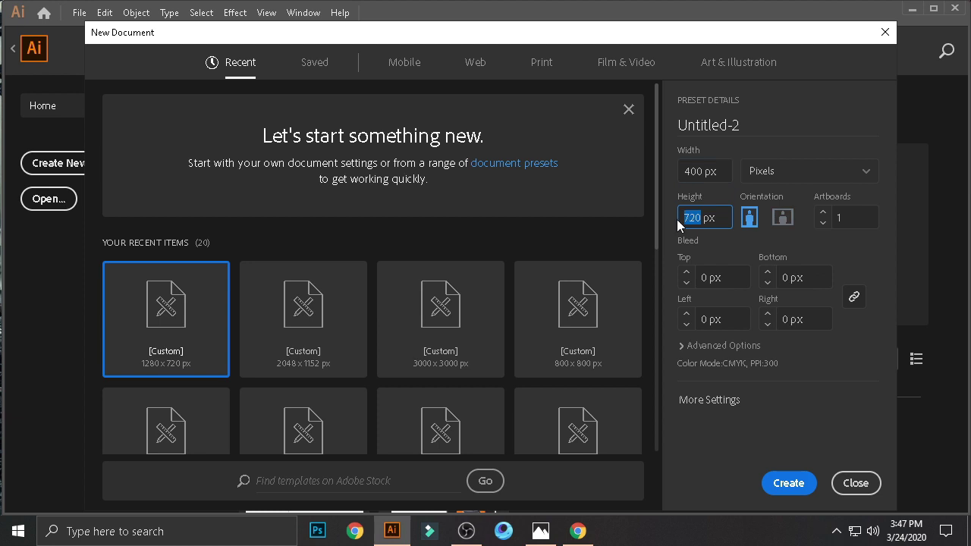
text(400)
click(784, 489)
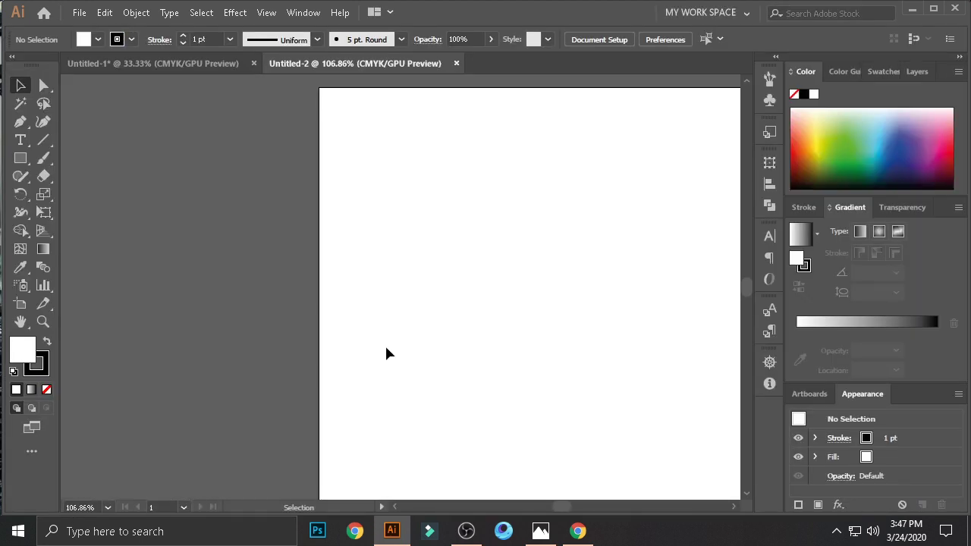
Step: In full-screen view, place the robin picture and enlarge it to fill the artboard
key(f)
key(ctrl+minus)
key(ctrl+minus)
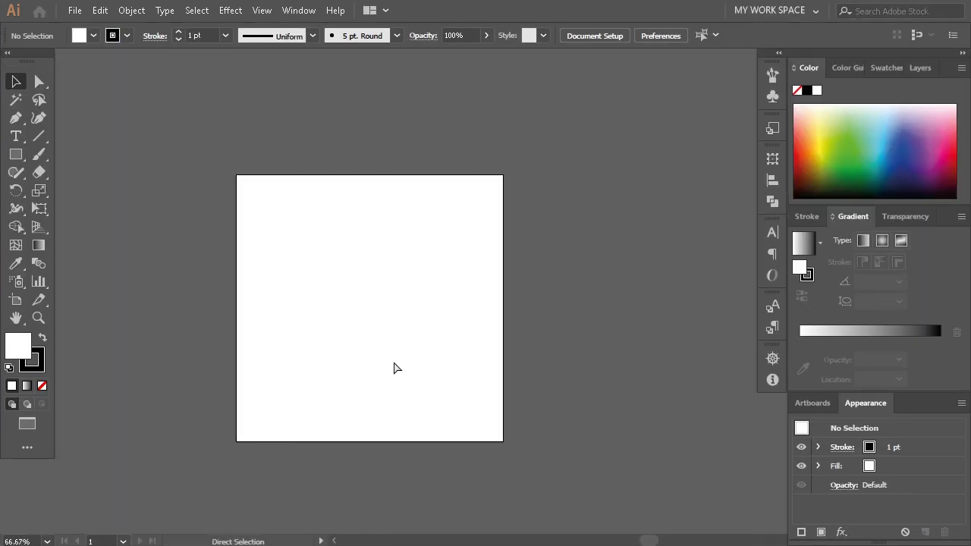
mouse_move(394, 368)
mouse_down()
mouse_move(473, 364)
mouse_move(330, 313)
mouse_up()
drag(504, 374, 611, 444)
click(134, 282)
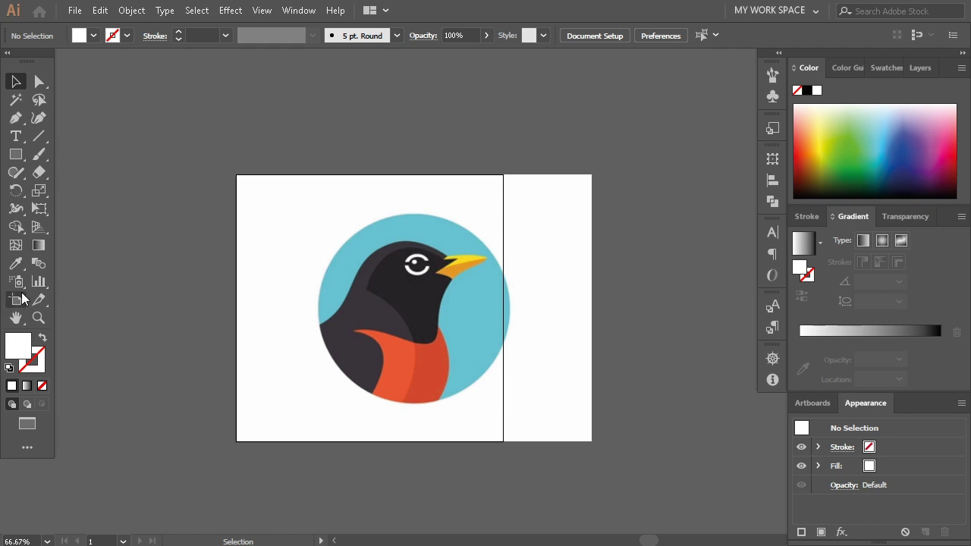
Step: Use the Artboard tool to drag the artboard's right edge outward
click(18, 300)
drag(501, 308, 592, 309)
key(ctrl+z)
Step: Finish the artboard resize with the Selection tool and pan around to inspect the robin's pixel edges
click(15, 81)
scroll(163, 156, down, 2)
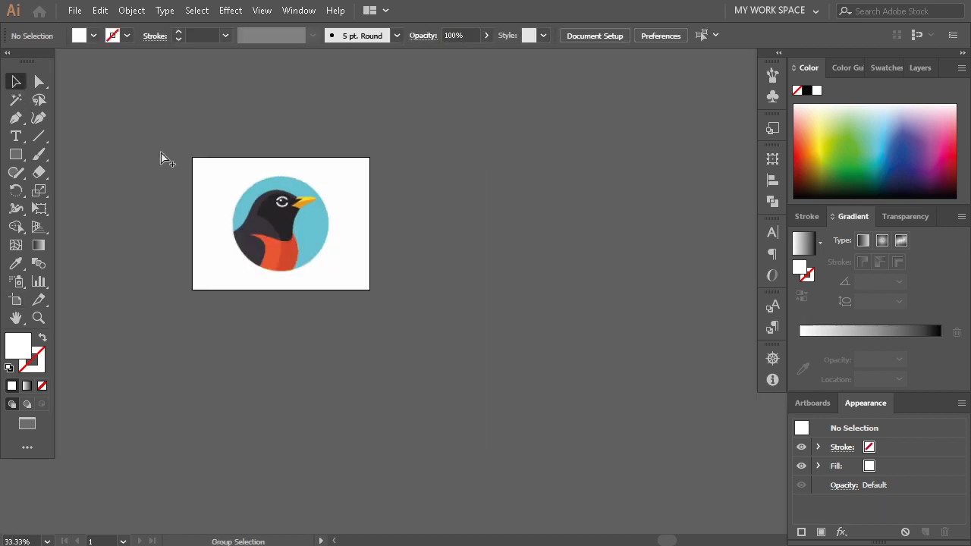
scroll(182, 182, up, 2)
scroll(390, 158, up, 5)
scroll(470, 225, up, 3)
scroll(469, 228, down, 2)
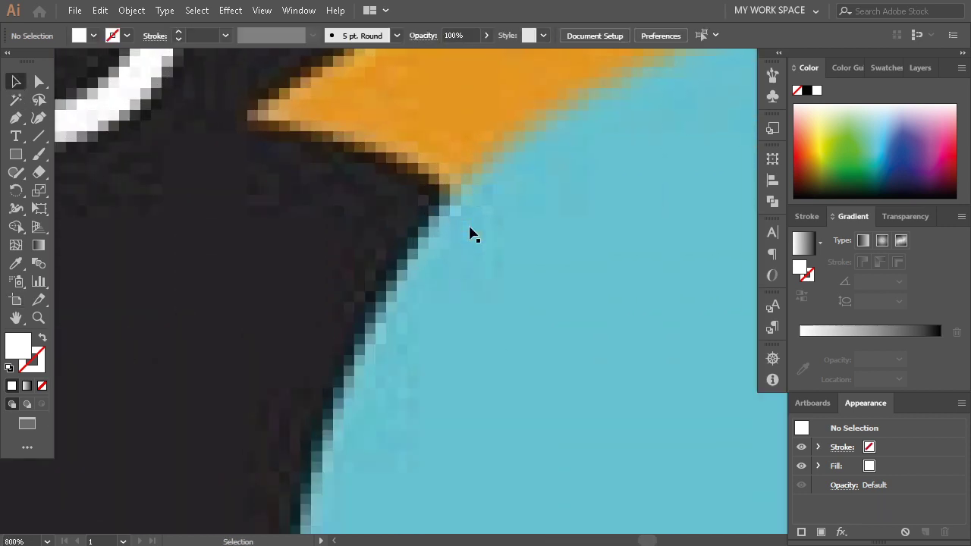
scroll(470, 243, up, 3)
scroll(468, 258, down, 1)
scroll(468, 260, down, 2)
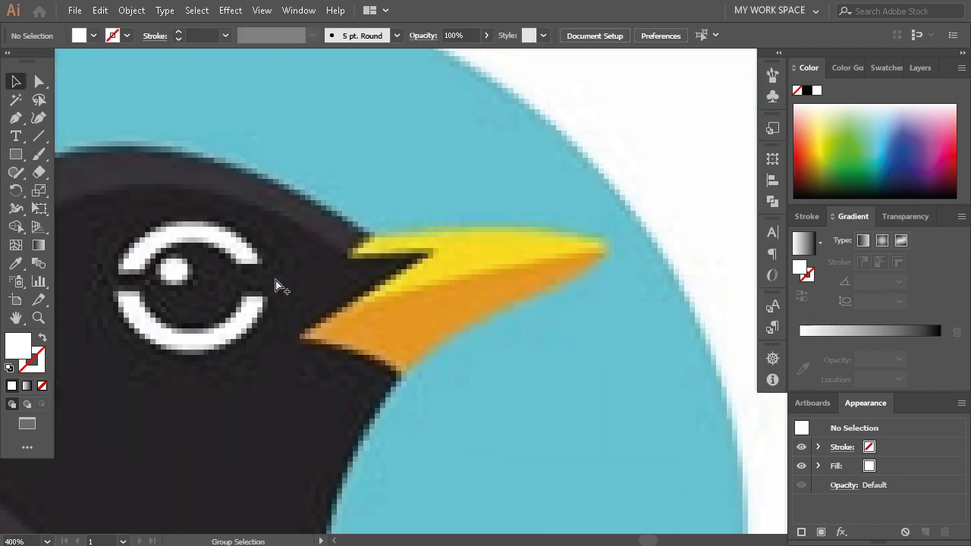
scroll(250, 258, up, 6)
scroll(249, 268, left, 3)
scroll(252, 270, left, 3)
scroll(251, 270, down, 2)
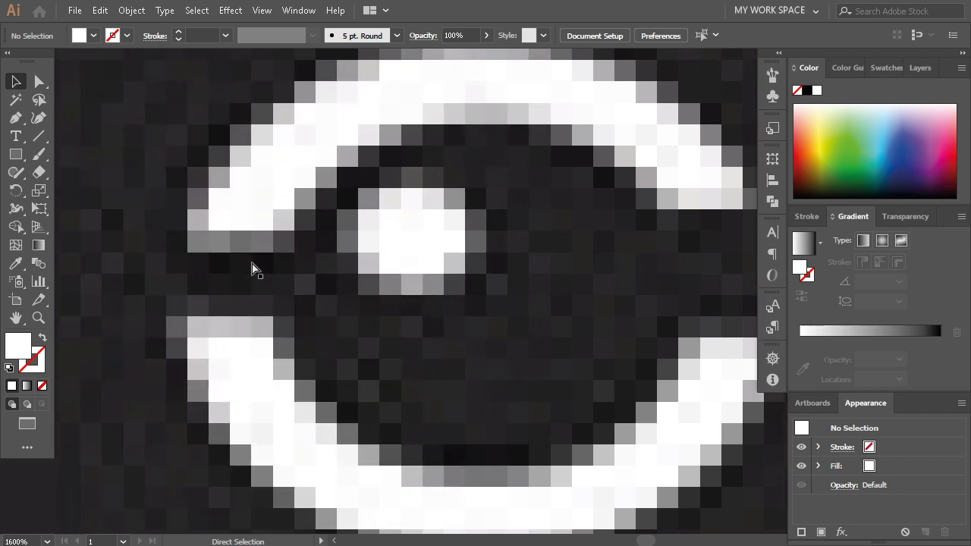
scroll(303, 285, down, 3)
scroll(432, 251, down, 1)
scroll(285, 292, up, 2)
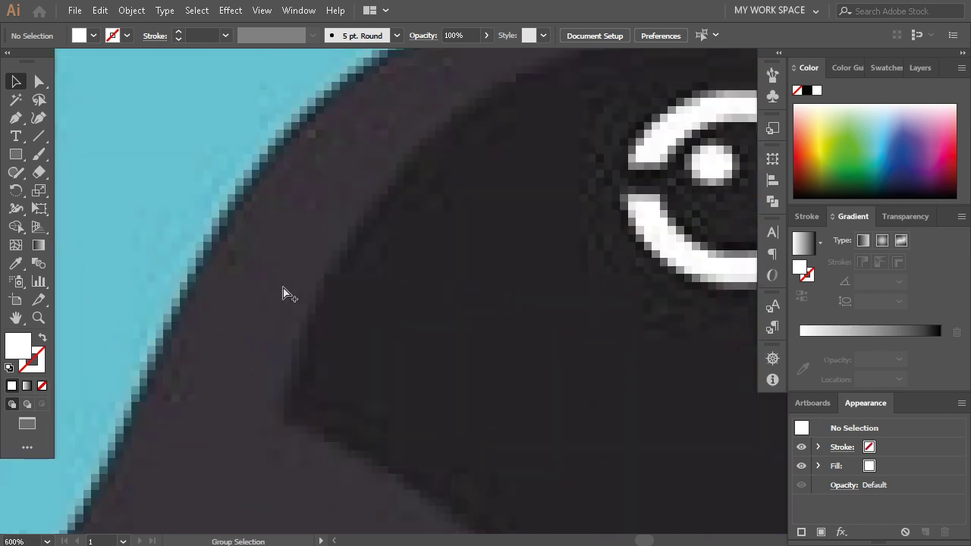
scroll(284, 291, down, 1)
scroll(273, 311, up, 3)
scroll(288, 303, up, 2)
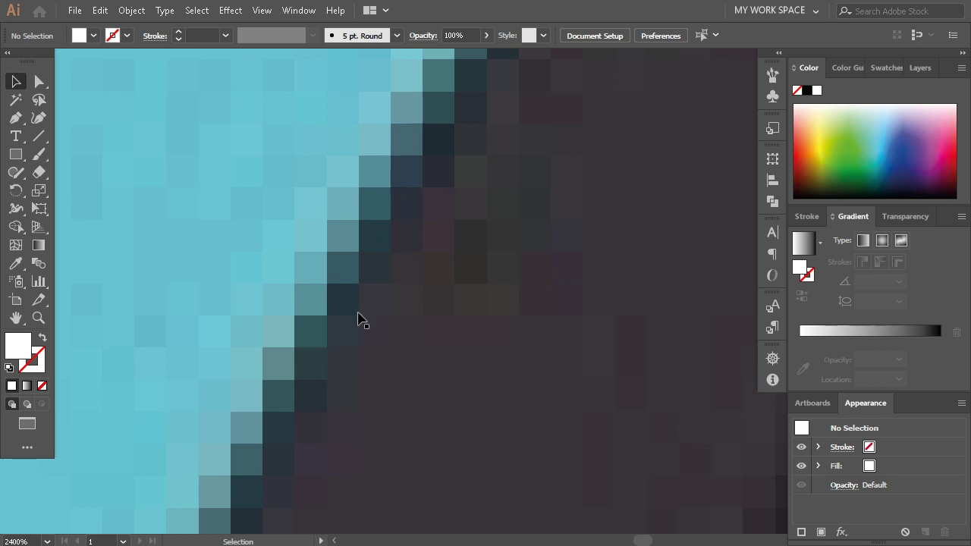
scroll(336, 289, down, 2)
scroll(361, 358, down, 1)
scroll(357, 357, down, 2)
scroll(326, 190, up, 1)
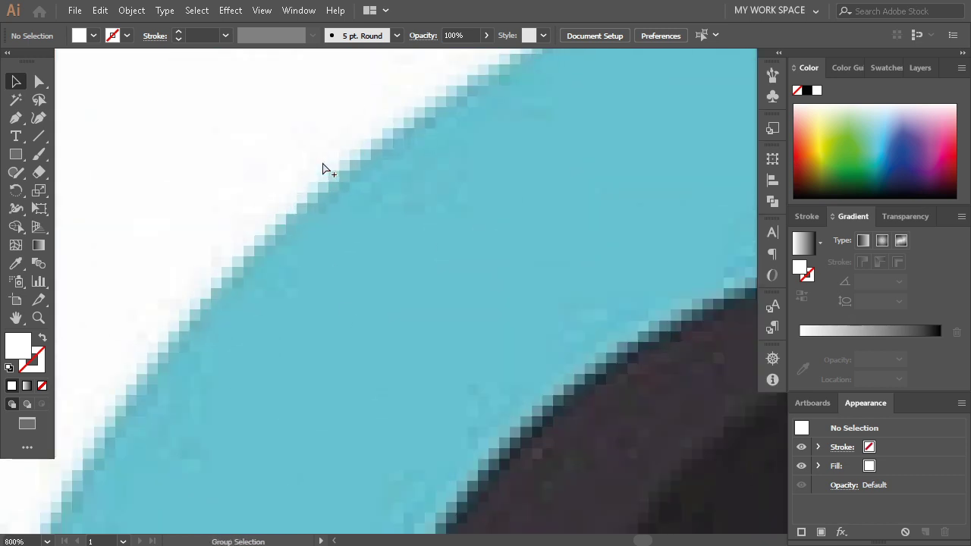
scroll(336, 265, up, 2)
scroll(273, 280, down, 2)
scroll(236, 295, down, 10)
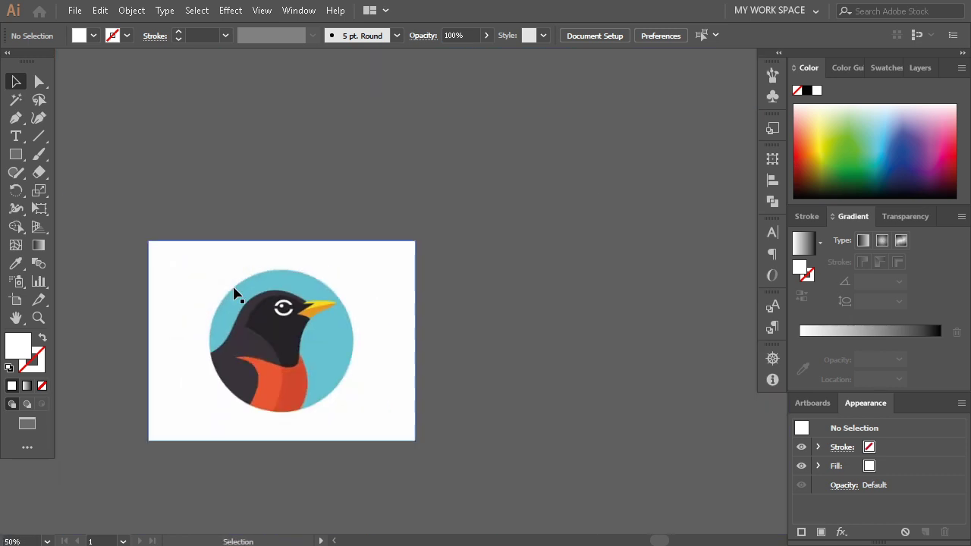
scroll(342, 288, down, 2)
scroll(477, 297, up, 1)
scroll(607, 300, left, 1)
scroll(743, 300, left, 2)
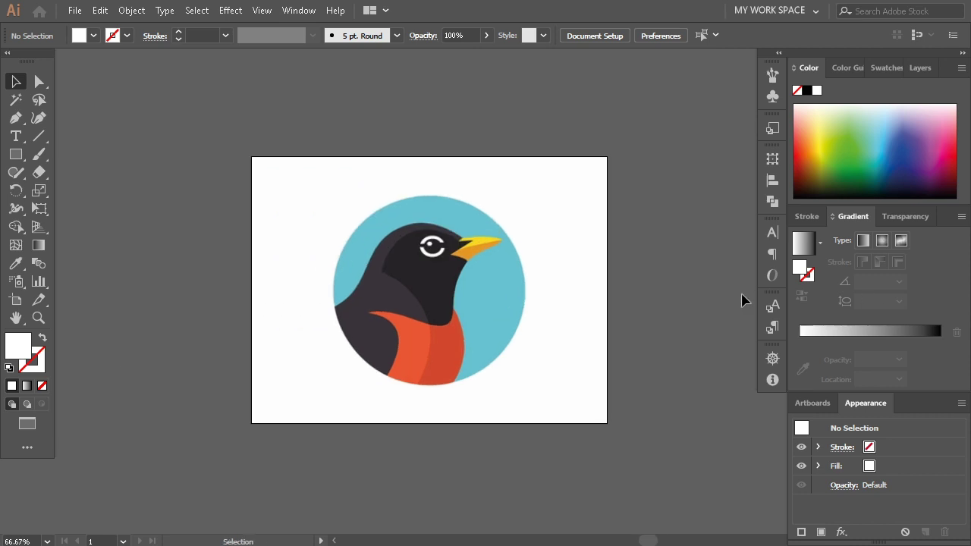
scroll(607, 346, up, 1)
scroll(606, 346, down, 2)
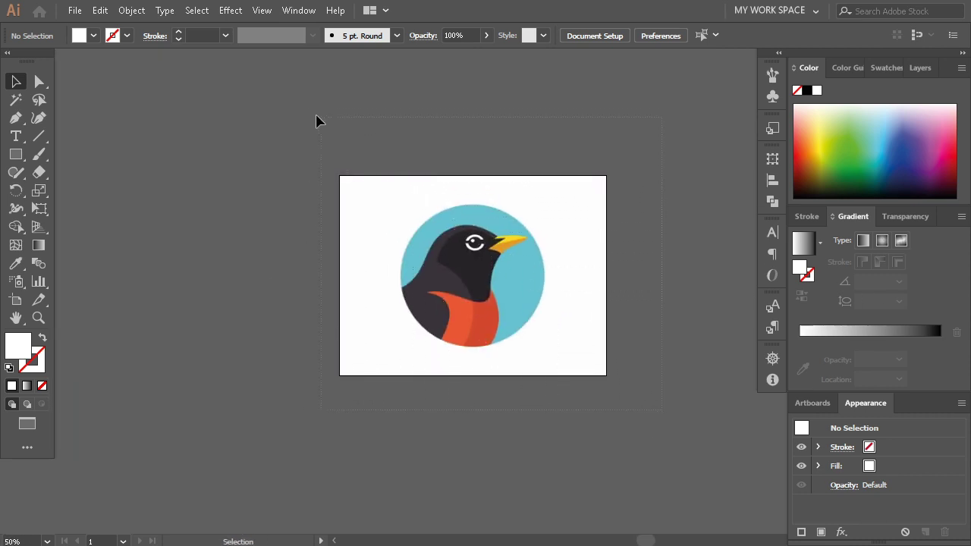
Step: Select the robin picture, undo an accidental move, and bring up the Object menu
key(ctrl+a)
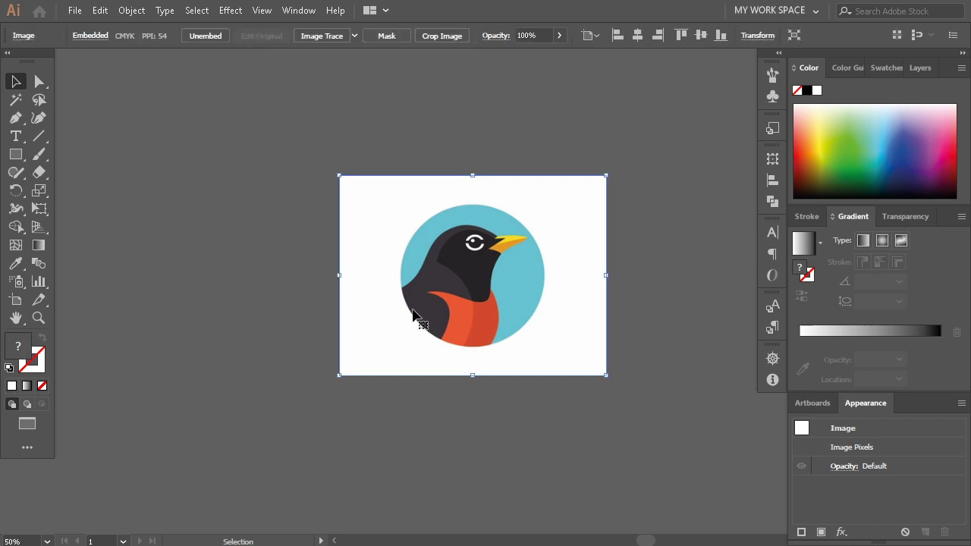
drag(442, 318, 478, 331)
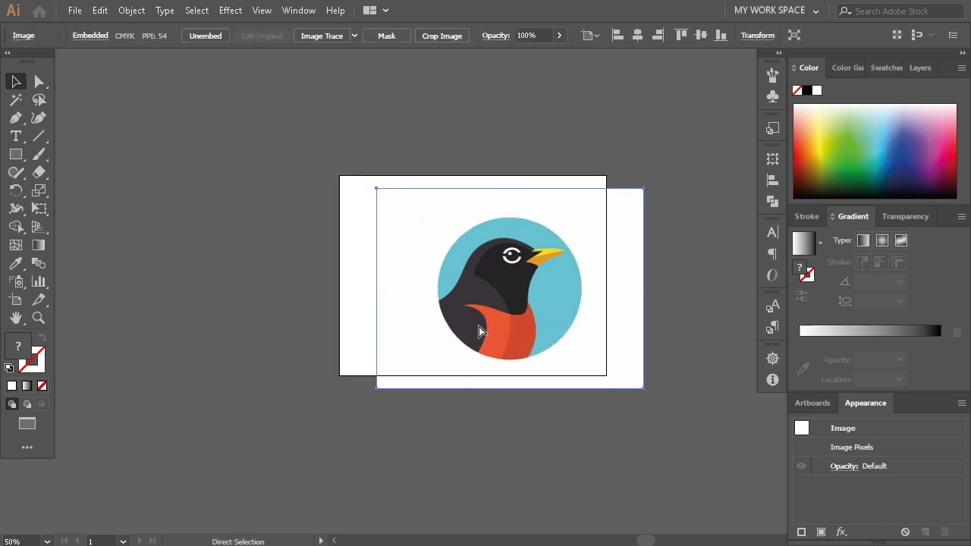
scroll(478, 331, left, 2)
scroll(478, 331, down, 1)
key(ctrl+z)
scroll(631, 280, up, 2)
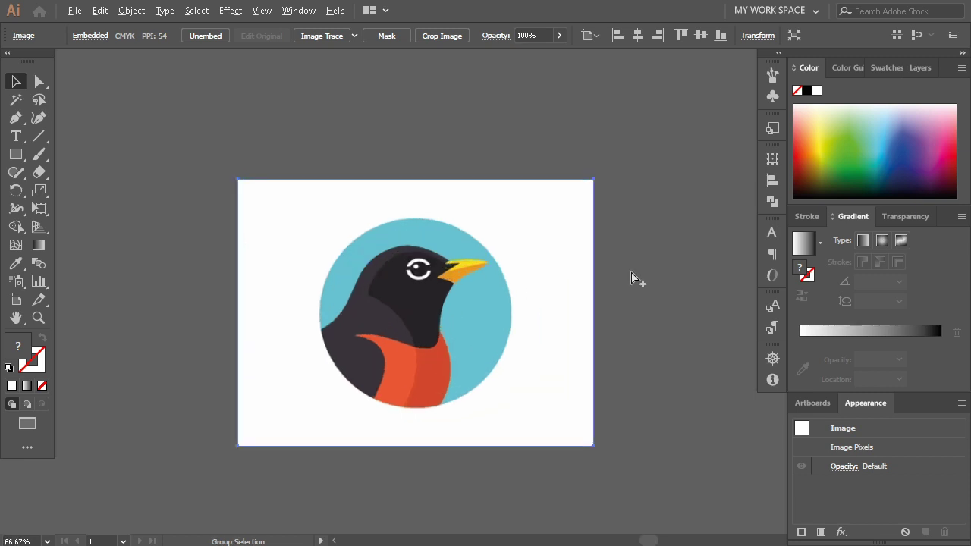
click(353, 36)
click(336, 85)
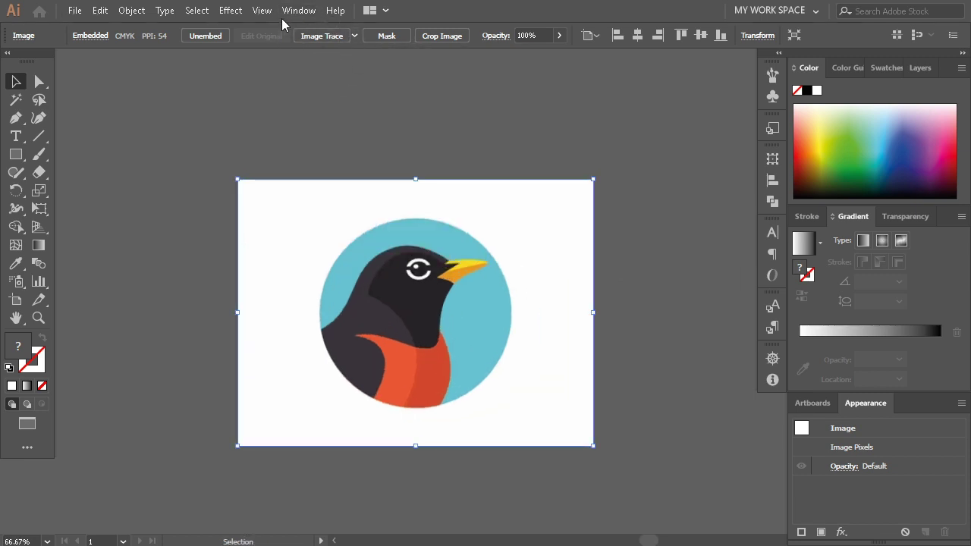
click(133, 11)
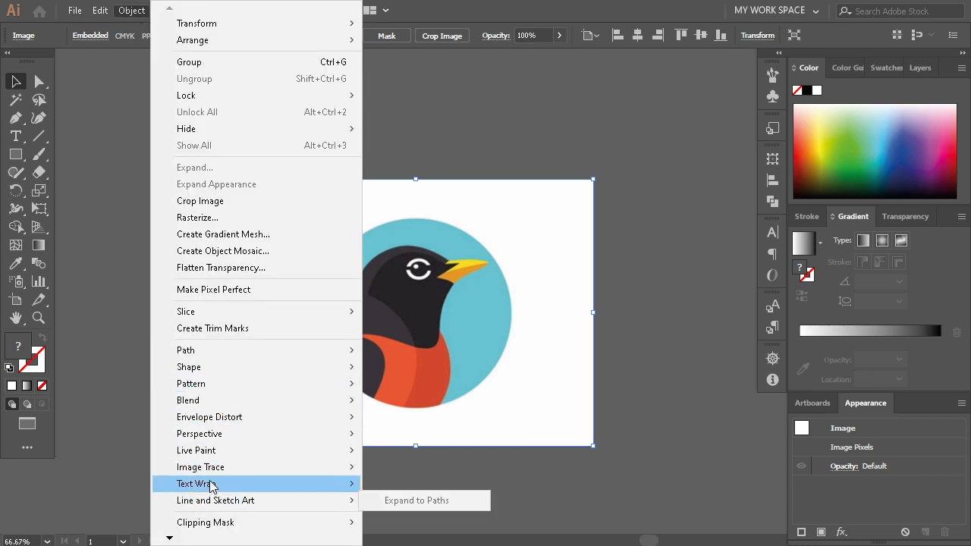
mouse_move(228, 467)
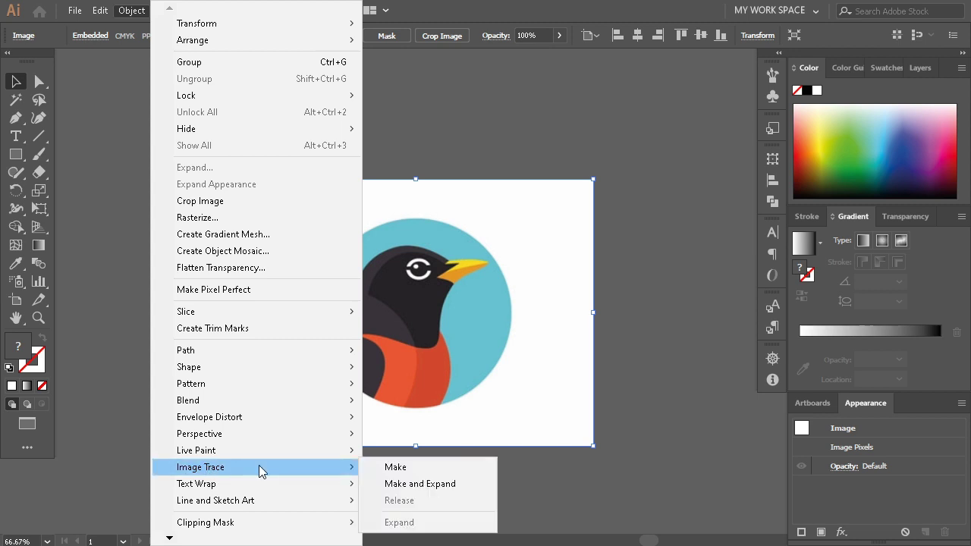
Step: Apply a default Image Trace to get a black bird silhouette, inspect it, then reselect it
click(432, 470)
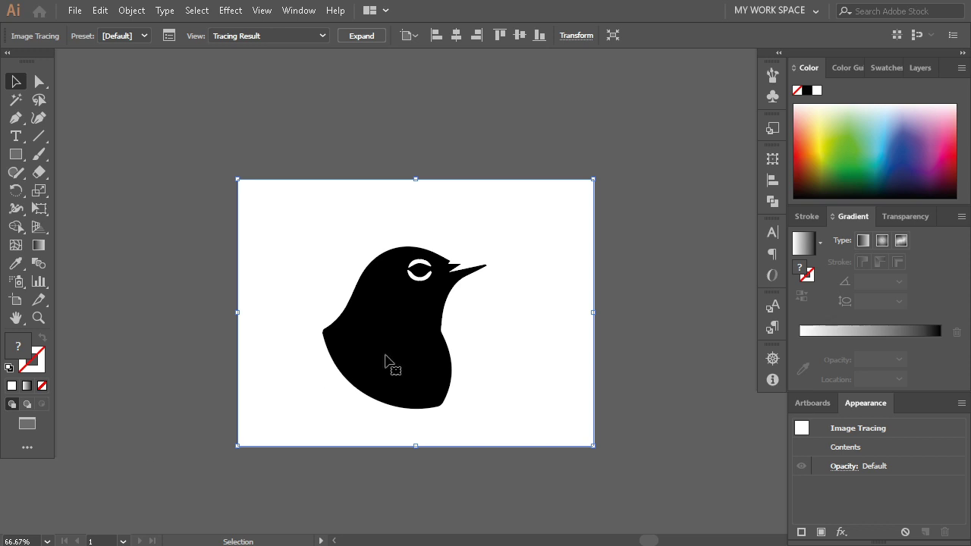
key(ctrl+1)
click(398, 525)
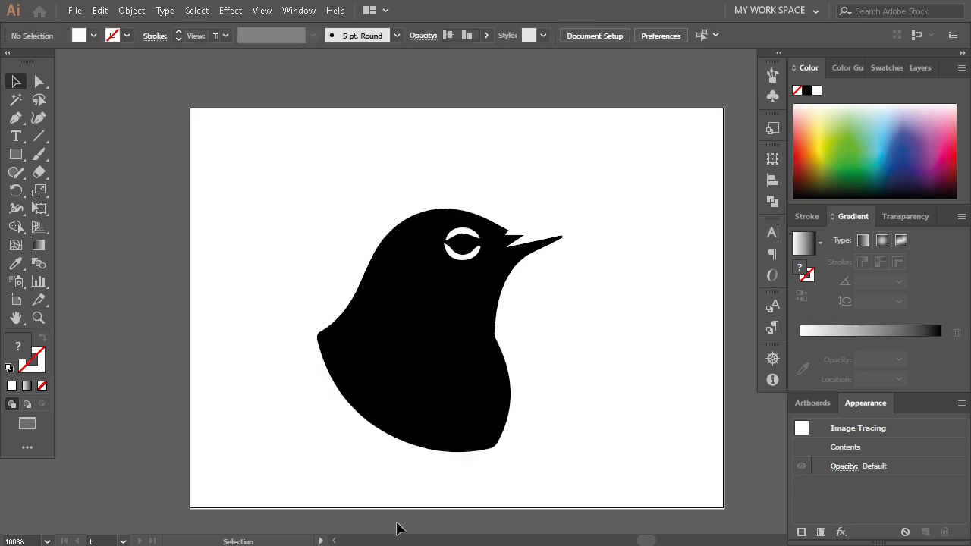
scroll(499, 245, up, 3)
scroll(676, 126, up, 4)
scroll(373, 254, up, 2)
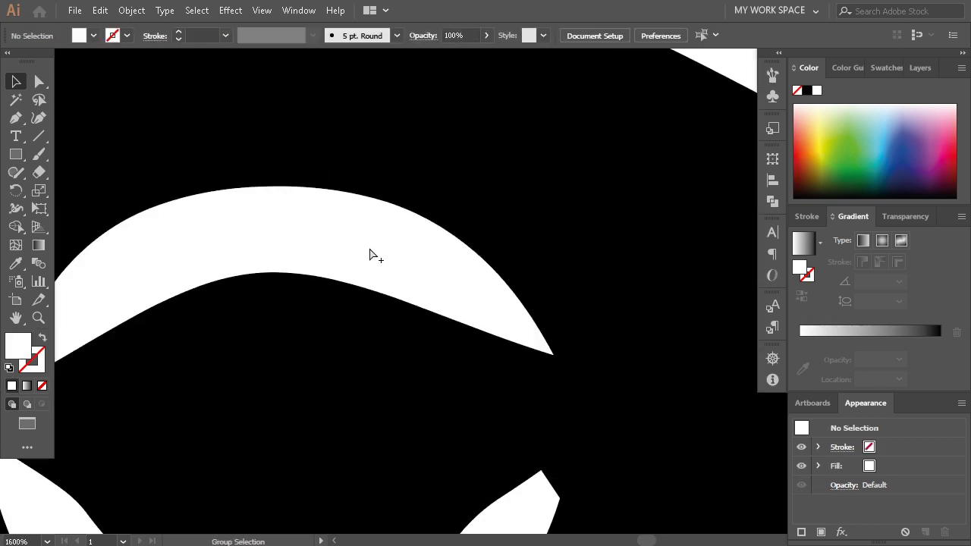
scroll(550, 273, down, 2)
scroll(551, 273, down, 5)
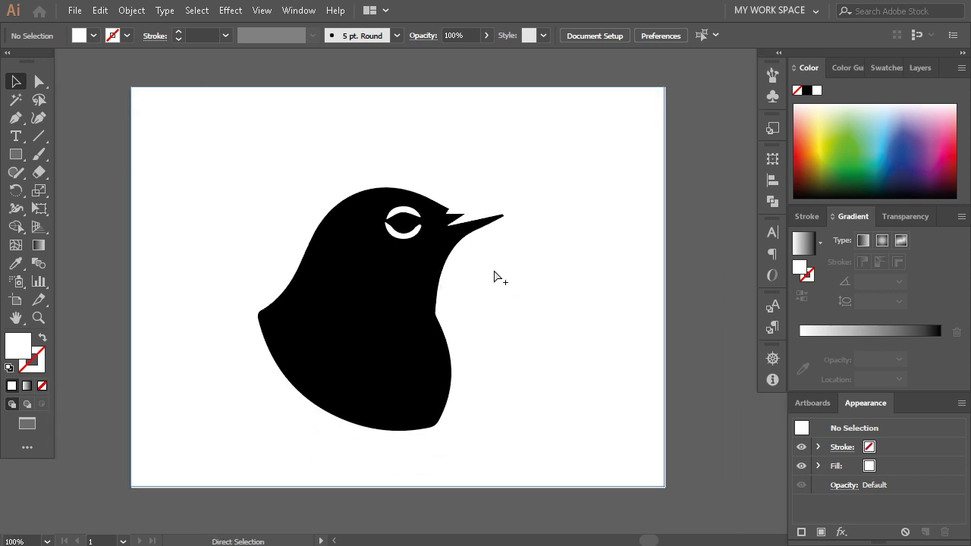
scroll(438, 253, up, 2)
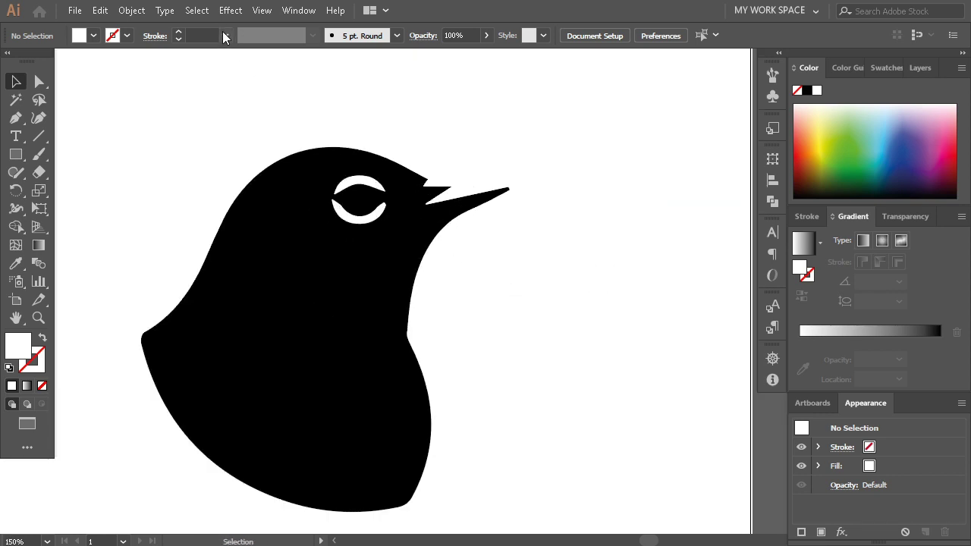
click(335, 173)
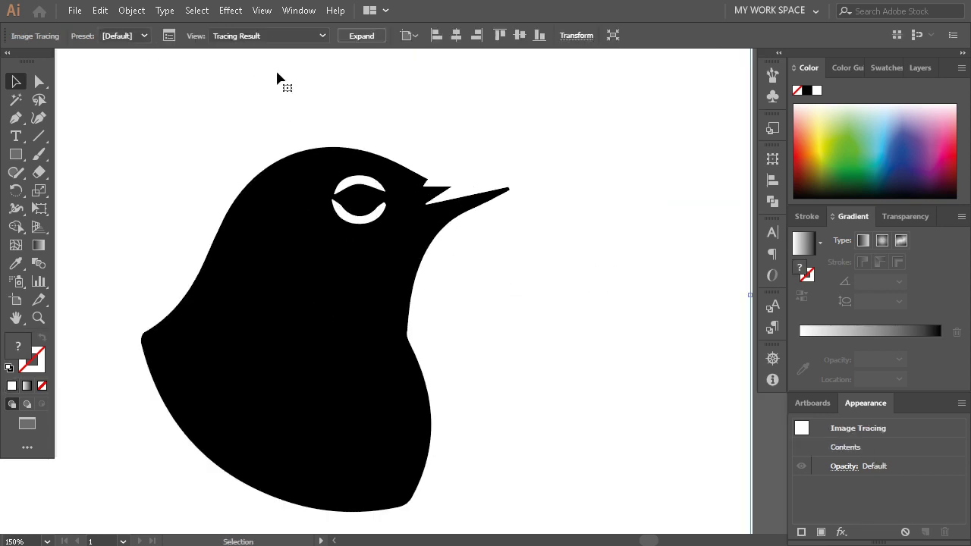
Step: Set the Image Trace panel's Mode to Color, keeping the tracing result shown
click(169, 35)
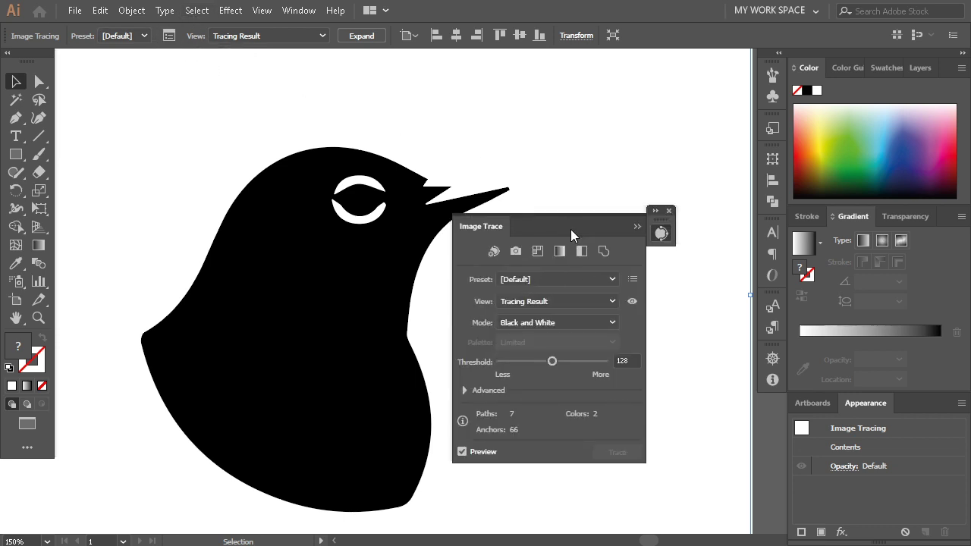
drag(567, 224, 637, 148)
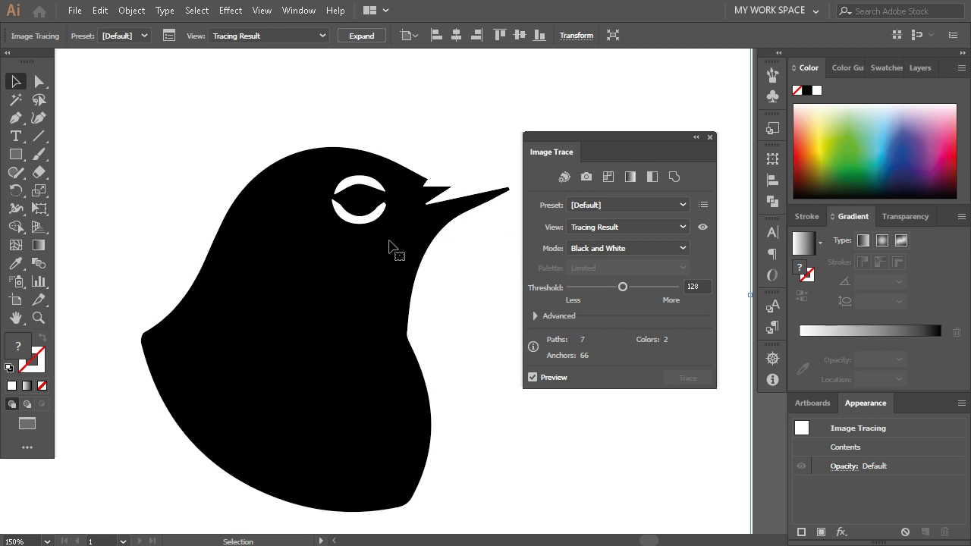
click(656, 232)
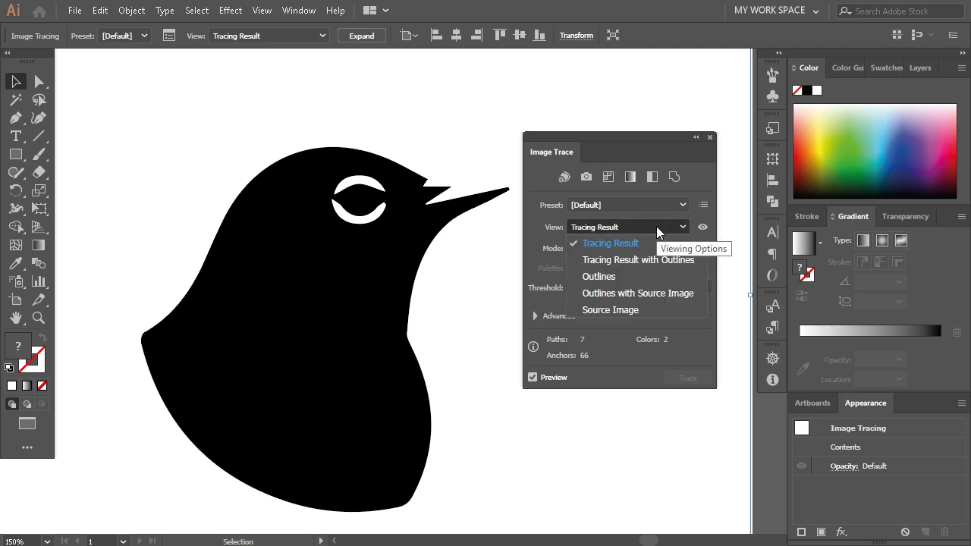
click(635, 243)
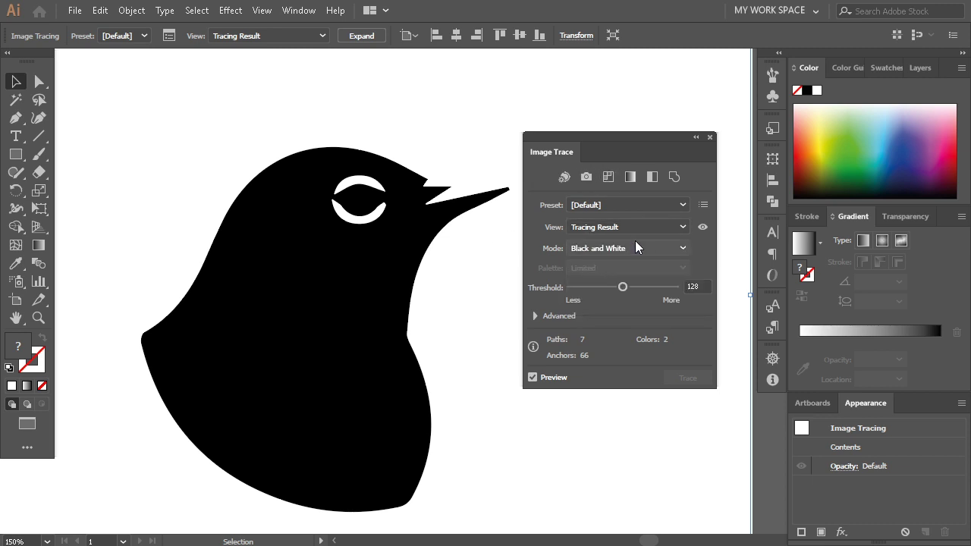
click(608, 249)
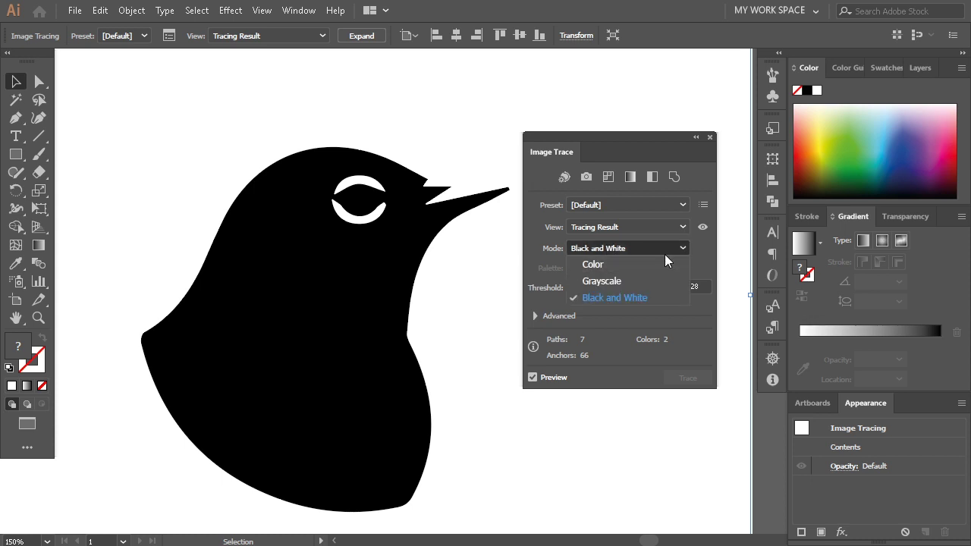
click(610, 264)
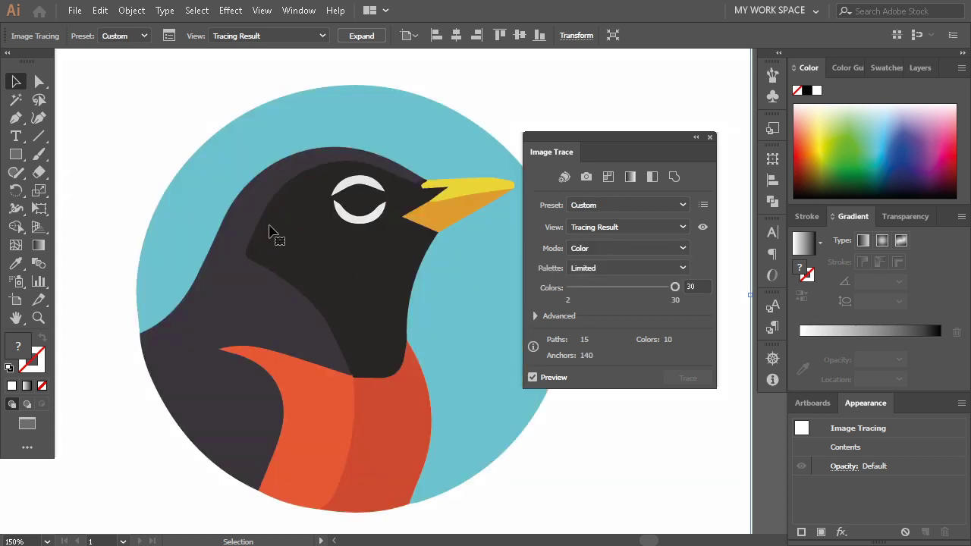
Step: Compare the Auto-Color and High Color presets, settling on High Color
scroll(410, 189, up, 3)
scroll(413, 265, up, 5)
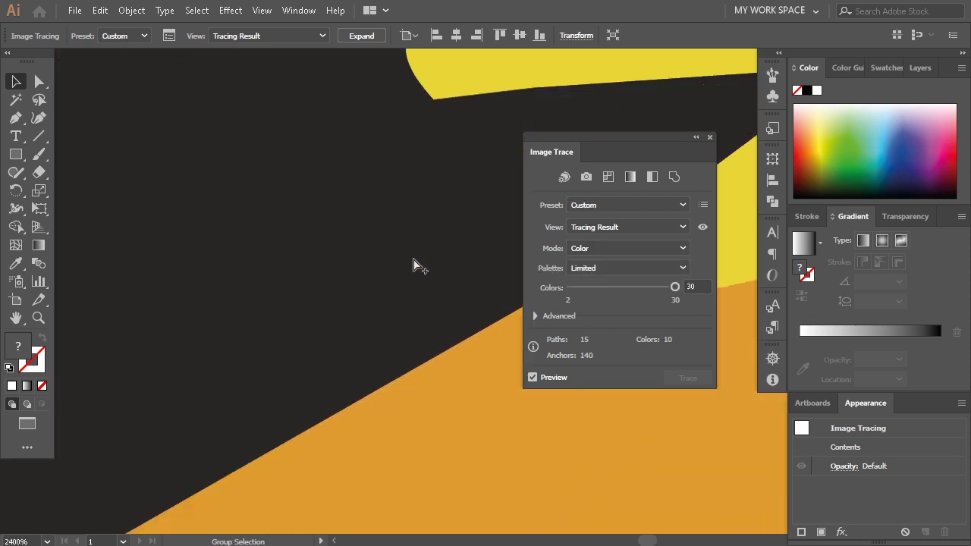
scroll(413, 265, down, 1)
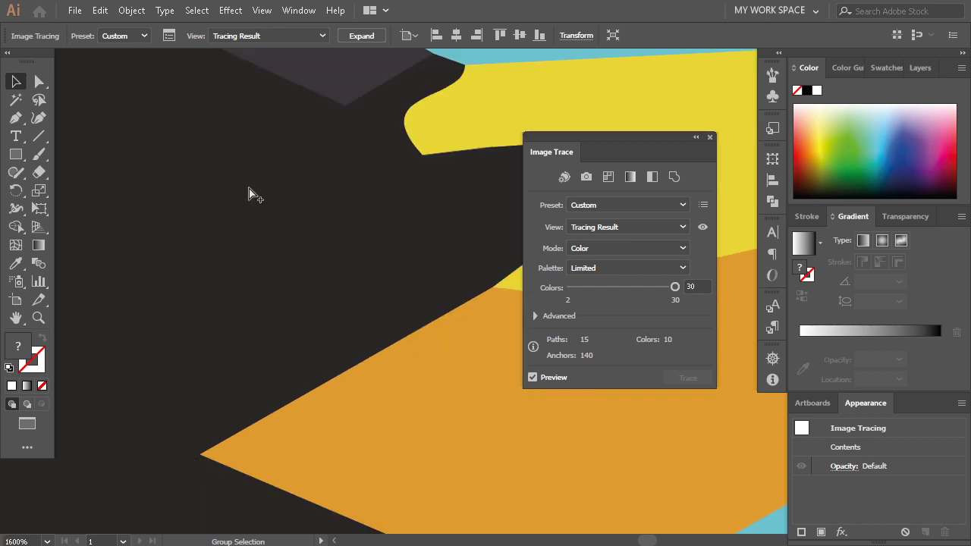
scroll(248, 194, down, 3)
scroll(246, 193, down, 3)
scroll(242, 193, down, 2)
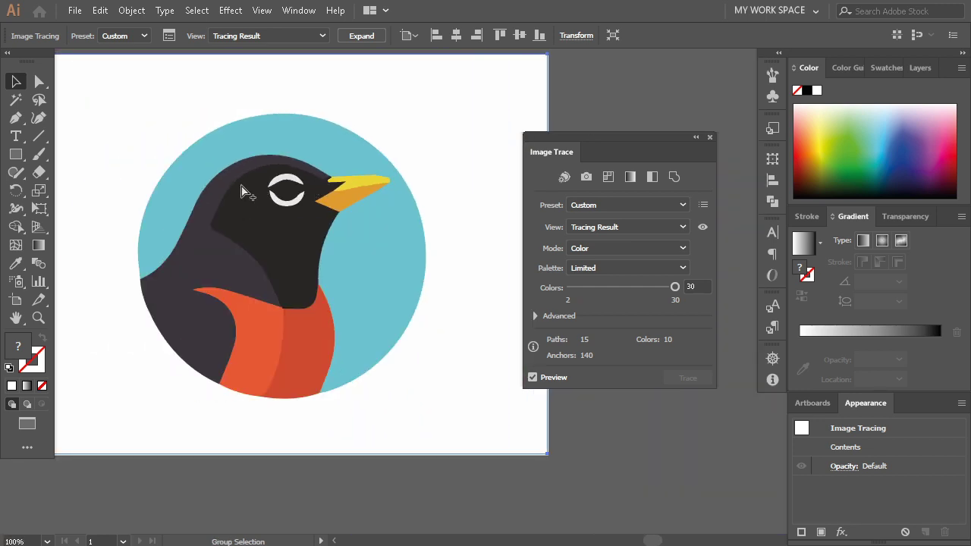
scroll(362, 269, up, 1)
scroll(366, 271, up, 1)
scroll(331, 213, up, 1)
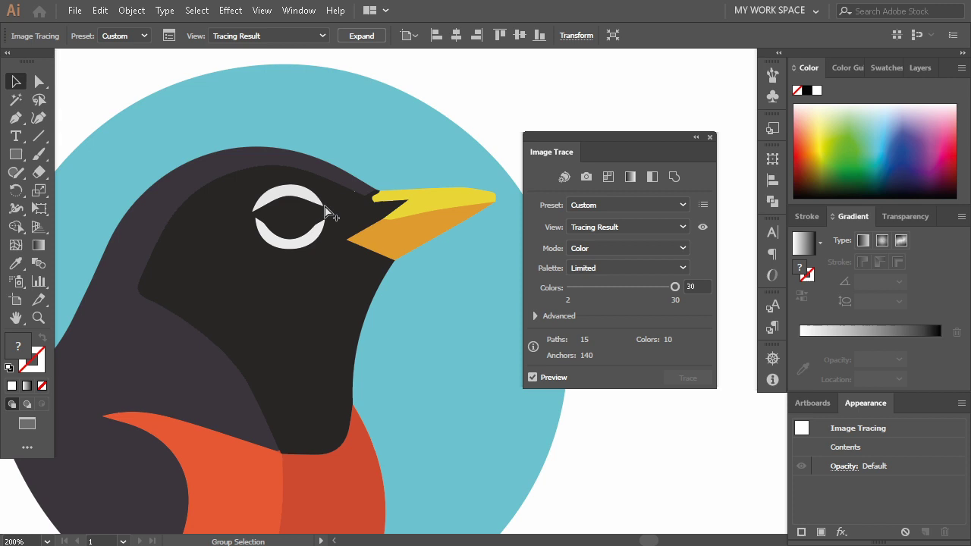
click(594, 206)
click(594, 199)
click(586, 177)
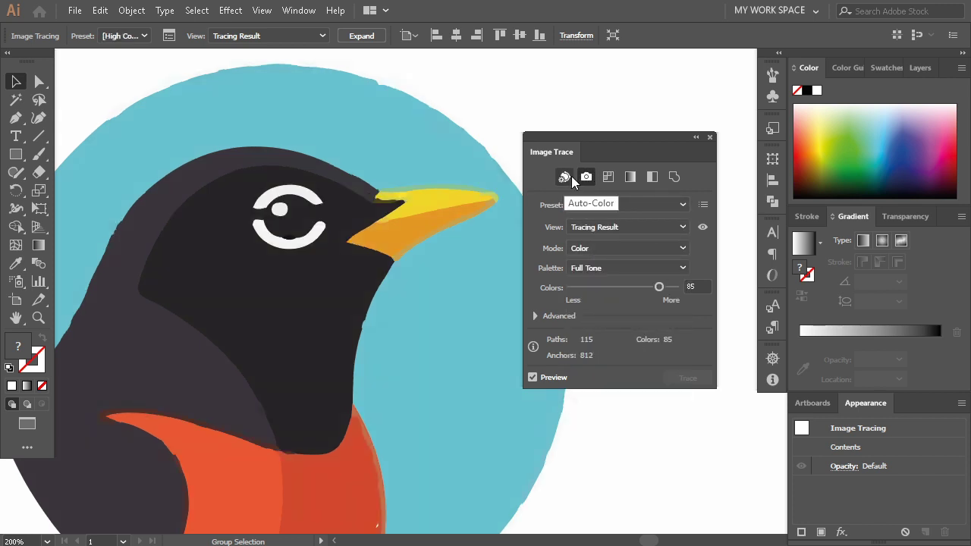
click(564, 181)
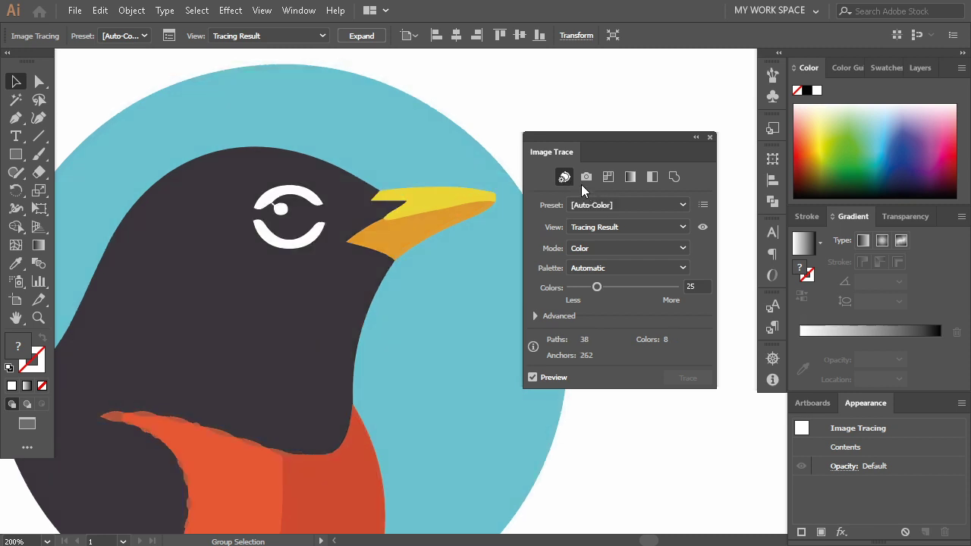
click(585, 178)
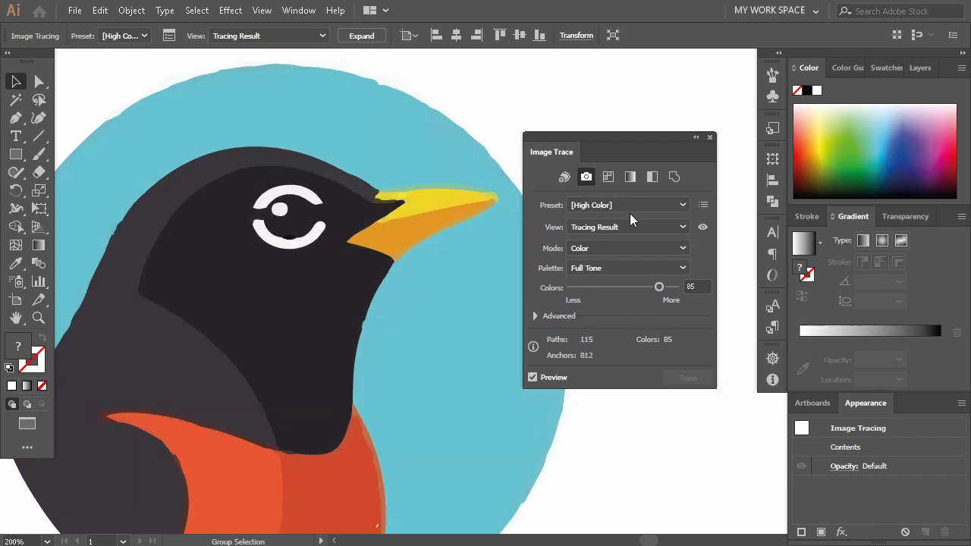
scroll(371, 267, down, 1)
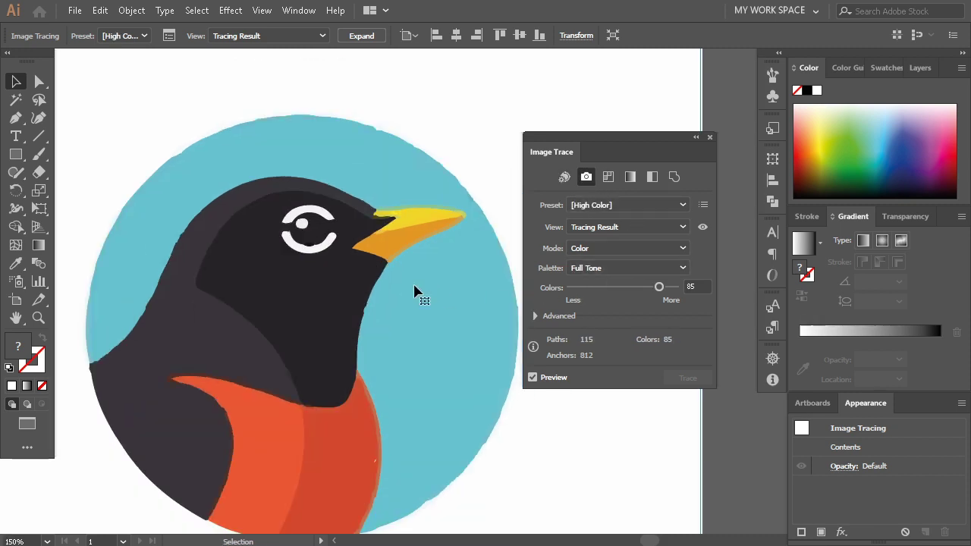
scroll(418, 293, down, 2)
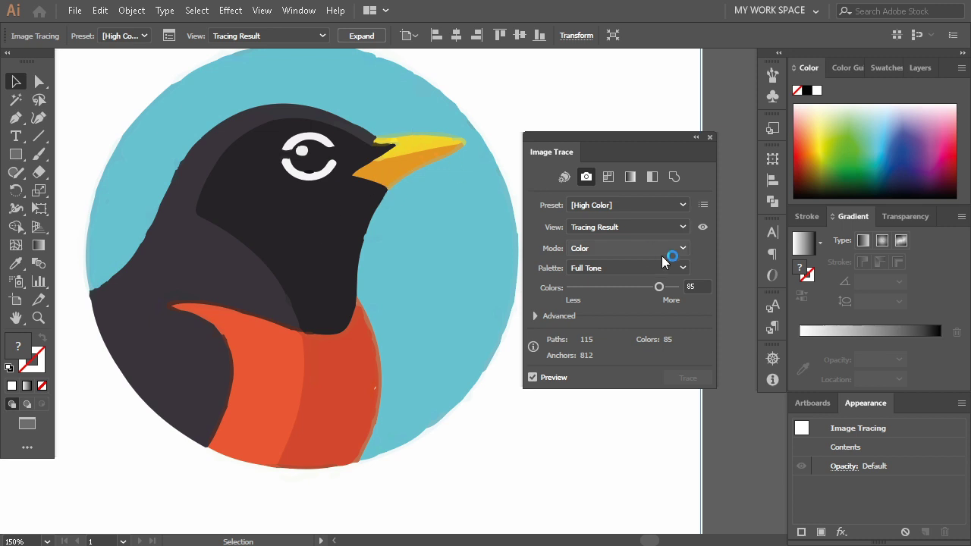
Step: Lower the trace's Colors setting to 8 and zoom in to check the flattened robin's edges
drag(585, 287, 579, 289)
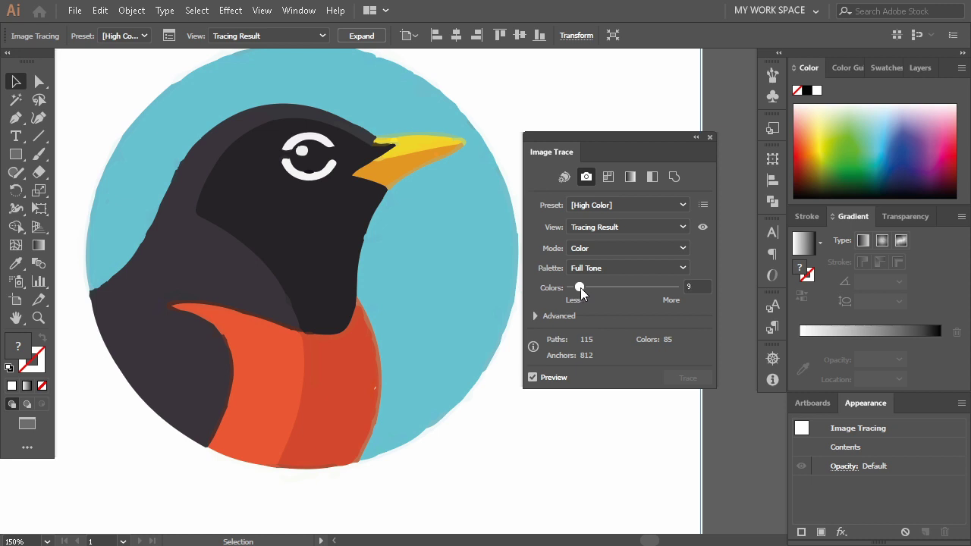
click(692, 284)
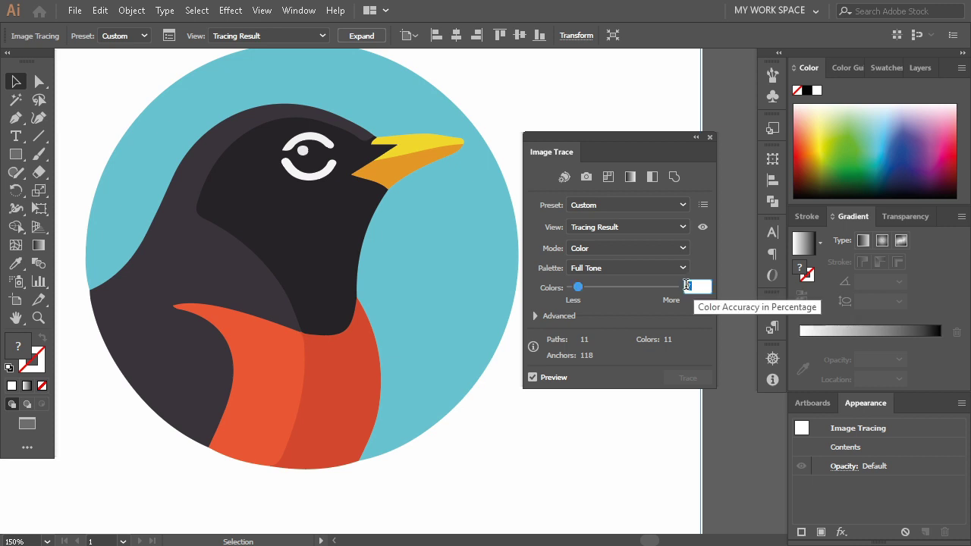
text(7)
key(Return)
text(8)
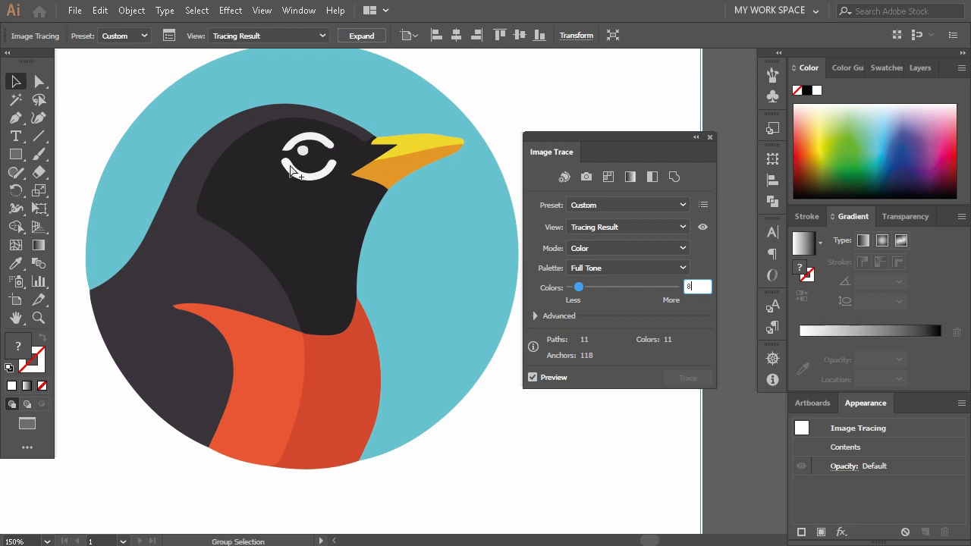
scroll(295, 172, up, 9)
scroll(353, 202, up, 2)
scroll(343, 195, up, 2)
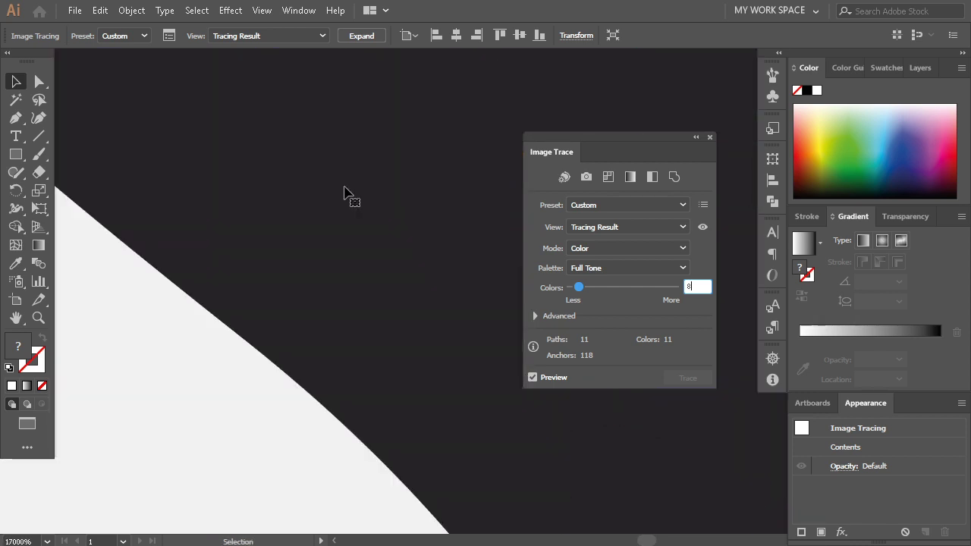
scroll(342, 194, up, 1)
scroll(244, 169, down, 3)
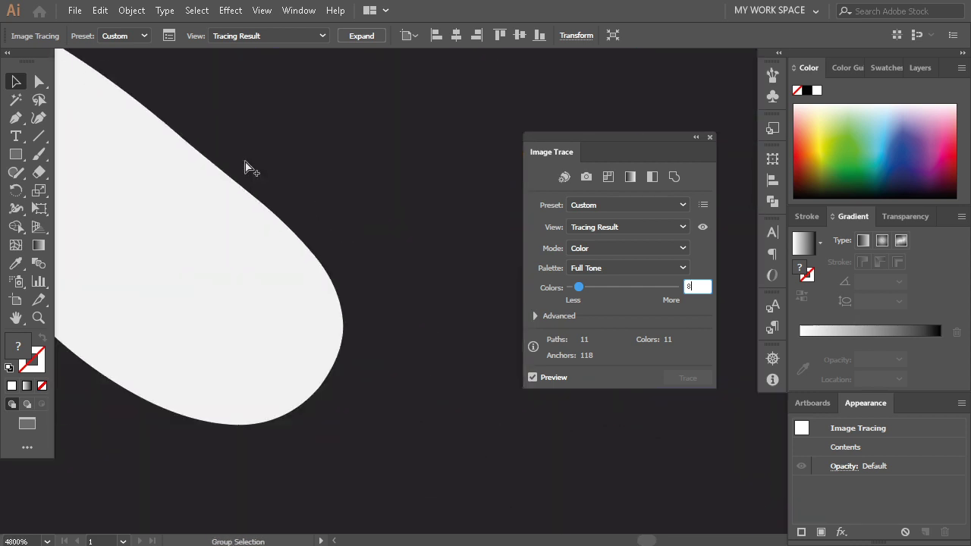
scroll(250, 166, down, 4)
scroll(250, 167, down, 3)
scroll(227, 266, down, 2)
scroll(217, 342, up, 3)
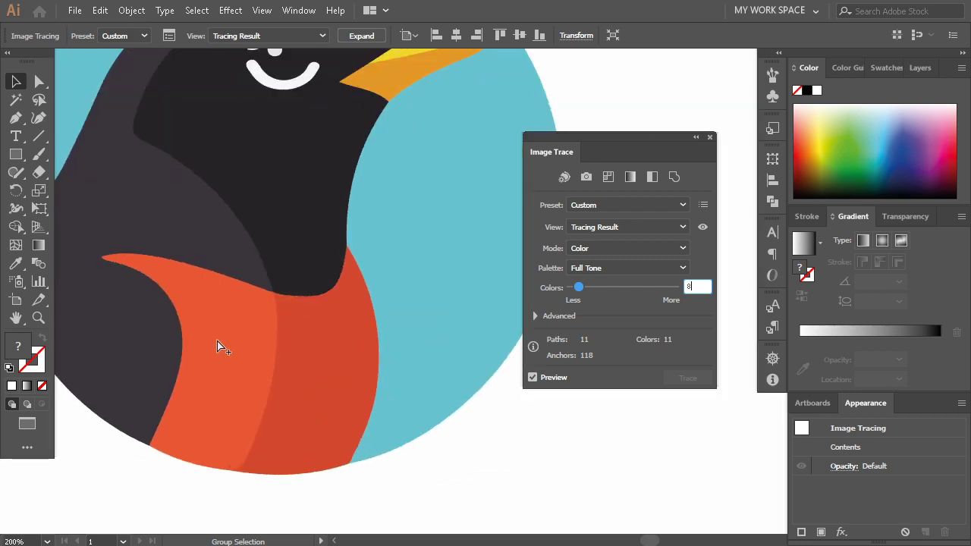
Step: Commit 8 colours, expand Advanced settings, and raise Paths fidelity slightly to about 57%
click(535, 315)
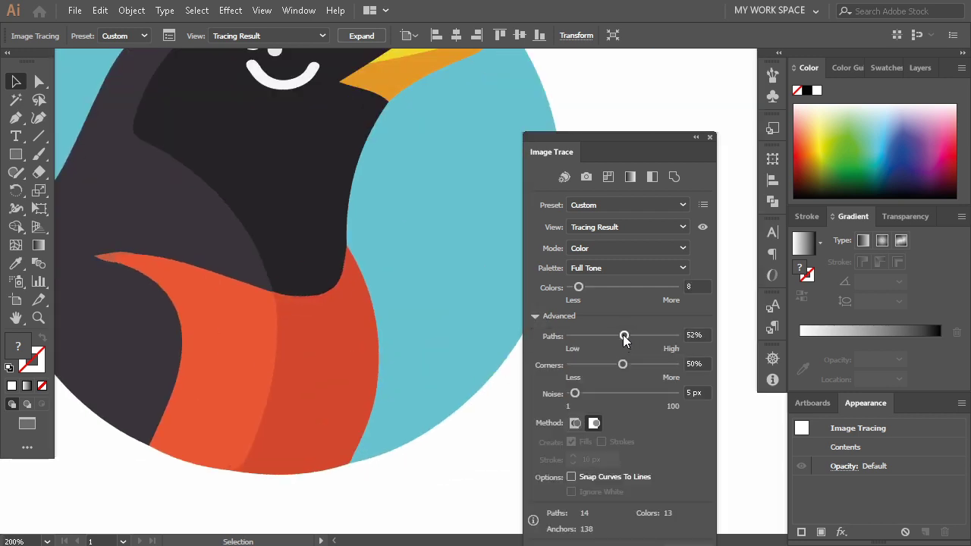
drag(623, 340, 626, 338)
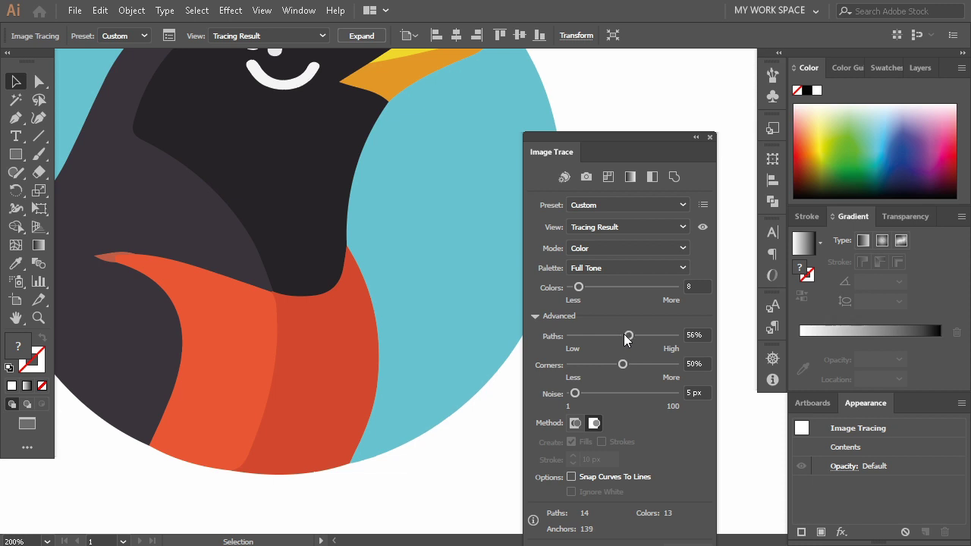
drag(651, 141, 668, 66)
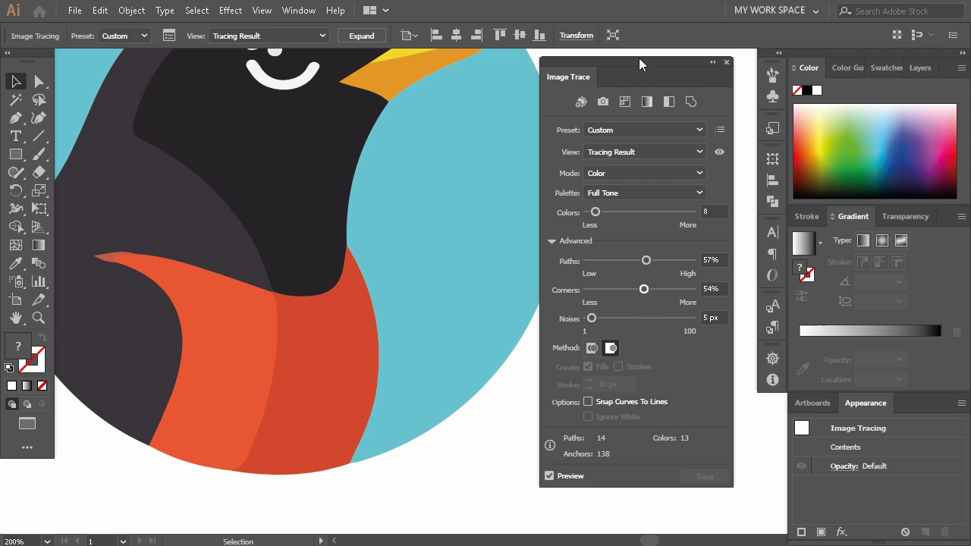
scroll(427, 223, up, 3)
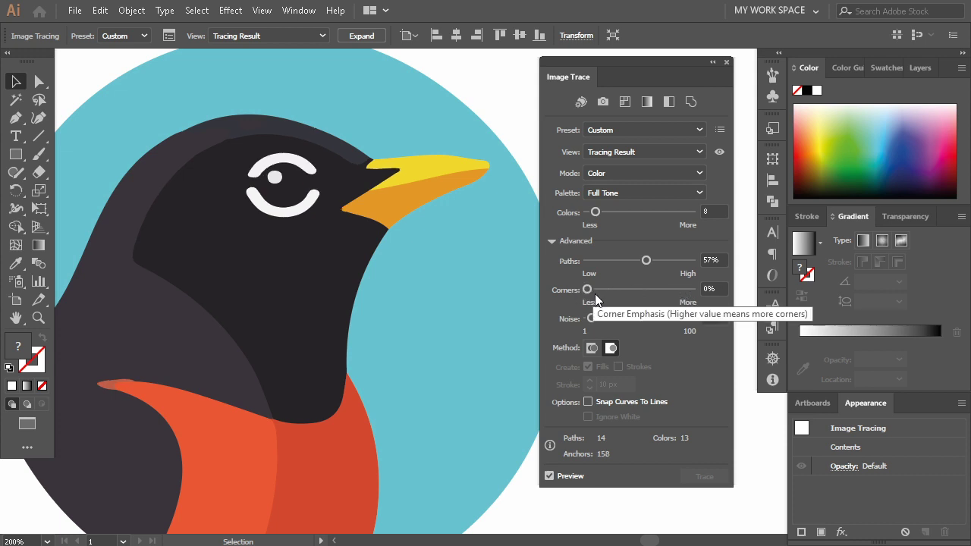
Step: Experiment with Corners at 100%, 95%, 54% and 53%, then drag it lower
text(100)
key(Return)
text(95)
key(Return)
text(54)
key(Return)
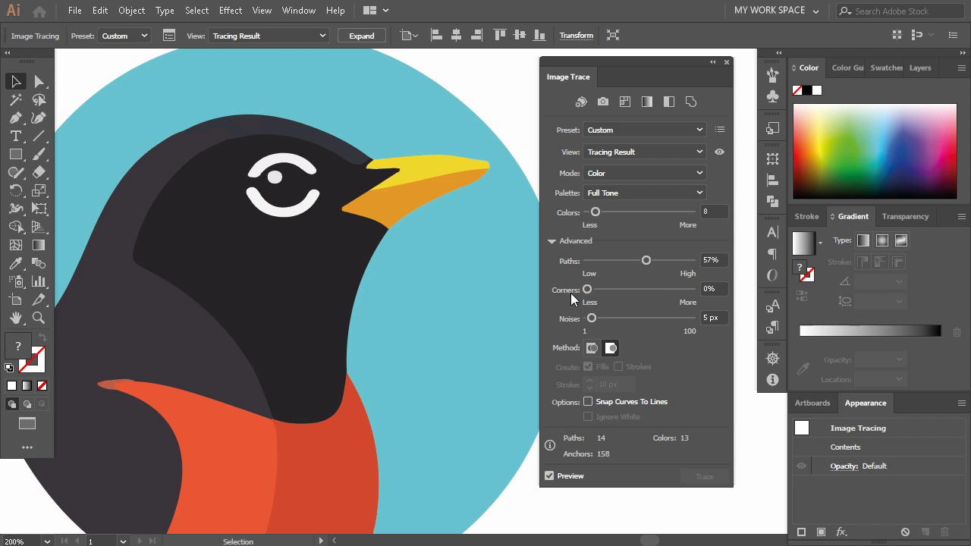
key(ctrl+z)
click(644, 291)
key(ctrl+0)
key(ctrl+equal)
key(ctrl+equal)
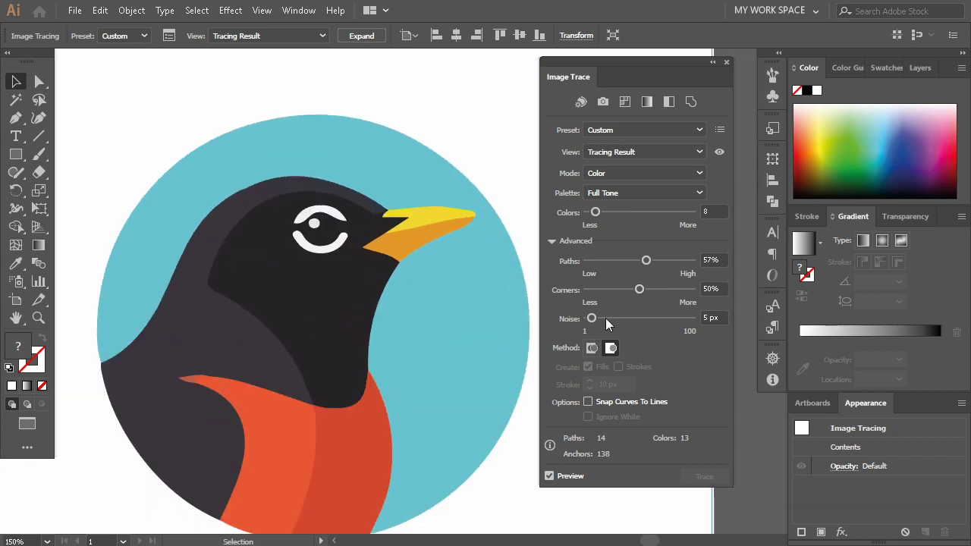
drag(589, 289, 564, 290)
Step: Delete the original embedded robin image and select the traced vector robin
key(ctrl+minus)
key(ctrl+minus)
key(ctrl+minus)
key(ctrl+z)
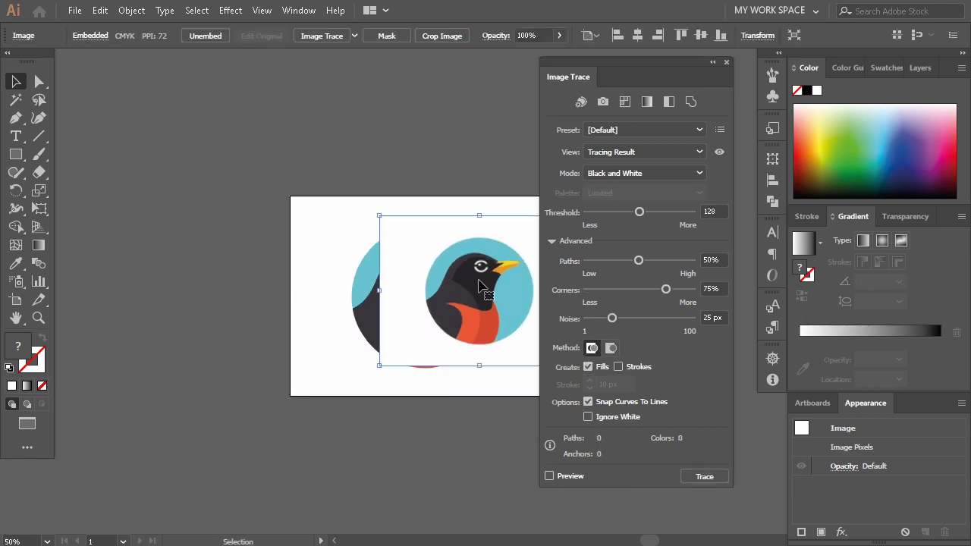
key(ctrl+equal)
key(ctrl+equal)
key(ctrl+equal)
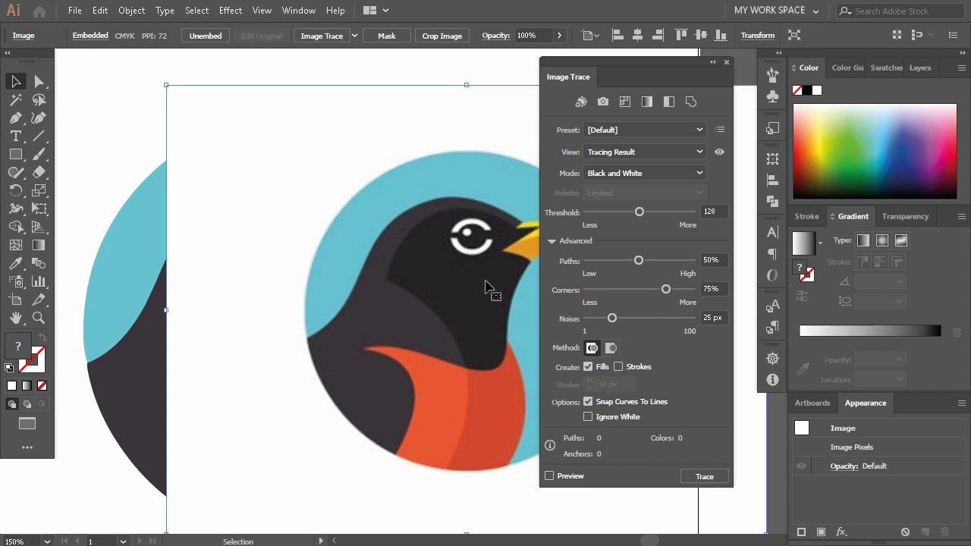
key(Delete)
click(501, 271)
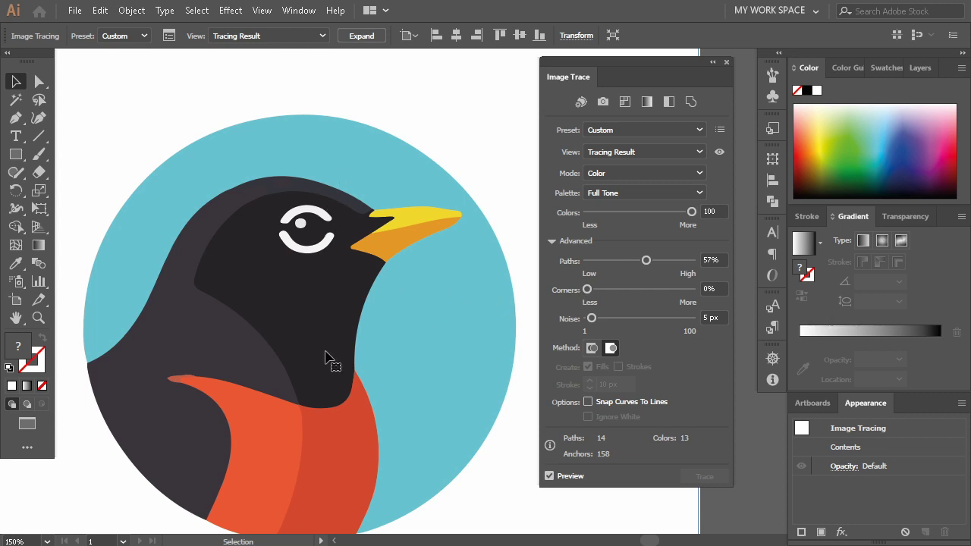
Step: Set the trace Method to Abutting and toggle Ignore White to compare results
scroll(327, 372, down, 3)
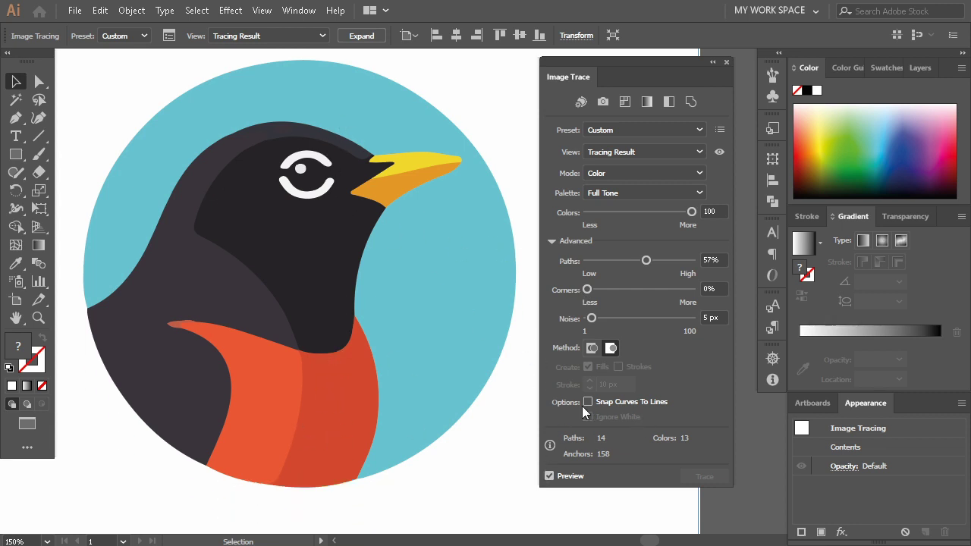
click(591, 348)
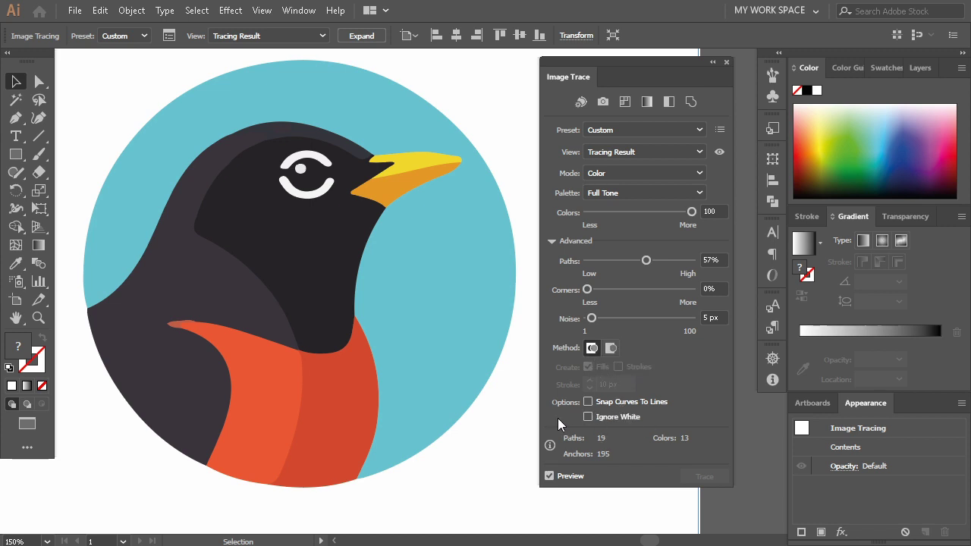
click(588, 416)
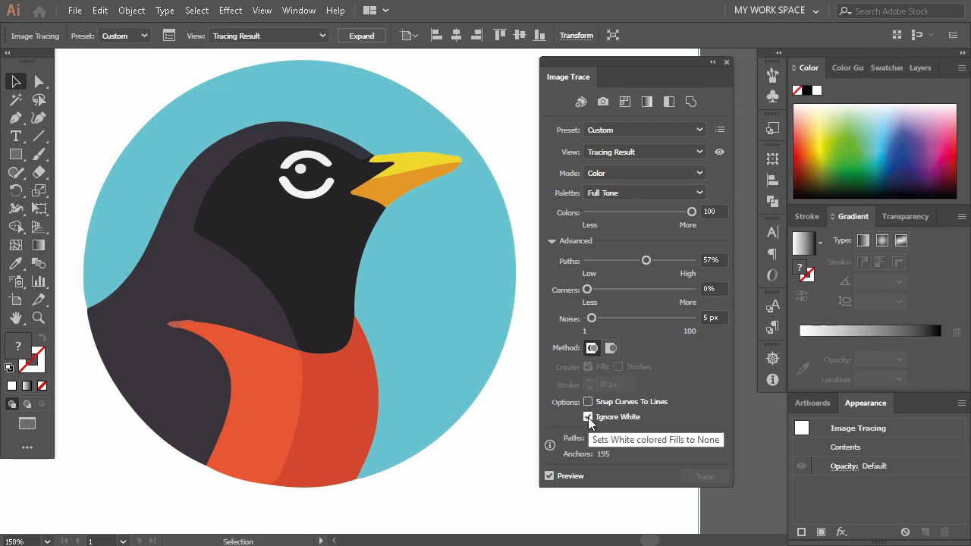
click(588, 418)
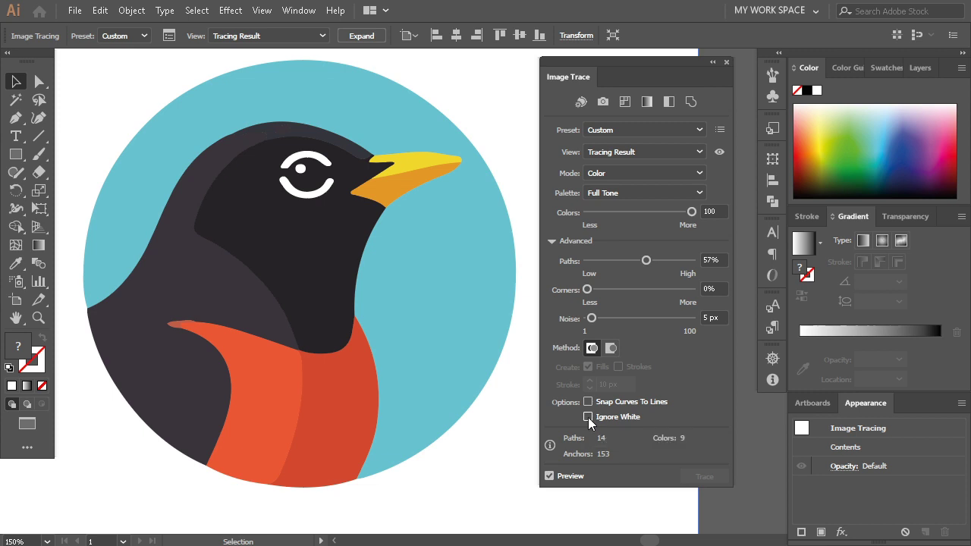
Step: Close Image Trace and move the traced robin left, off the artboard
click(726, 62)
scroll(599, 156, down, 4)
mouse_move(621, 220)
mouse_down()
mouse_move(427, 260)
mouse_move(437, 272)
mouse_up()
click(475, 399)
scroll(392, 233, up, 3)
scroll(261, 226, down, 2)
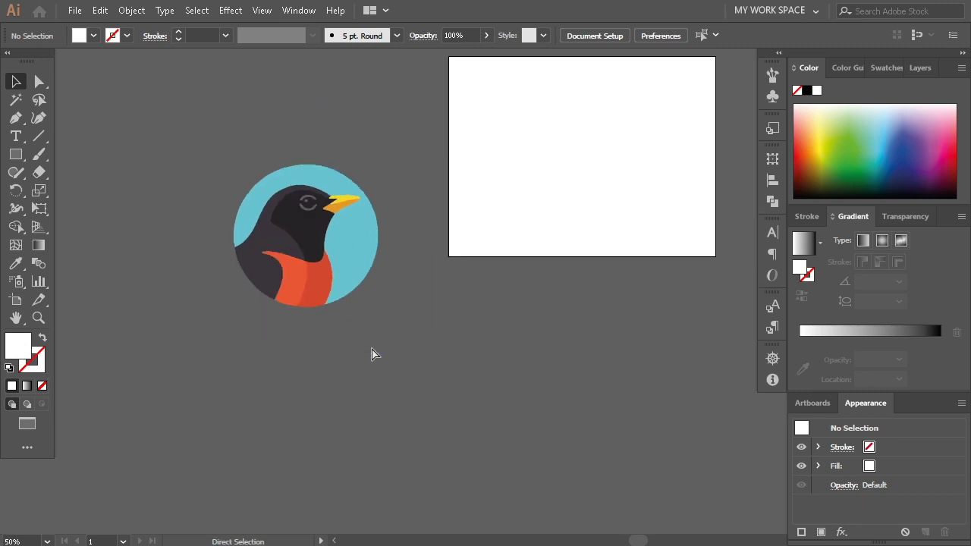
click(285, 195)
click(221, 379)
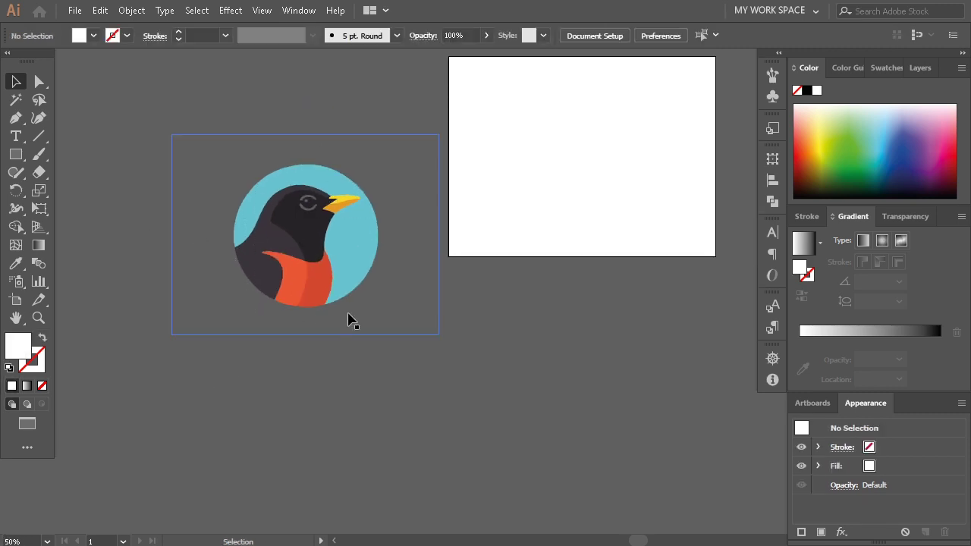
scroll(318, 223, up, 4)
scroll(468, 238, up, 3)
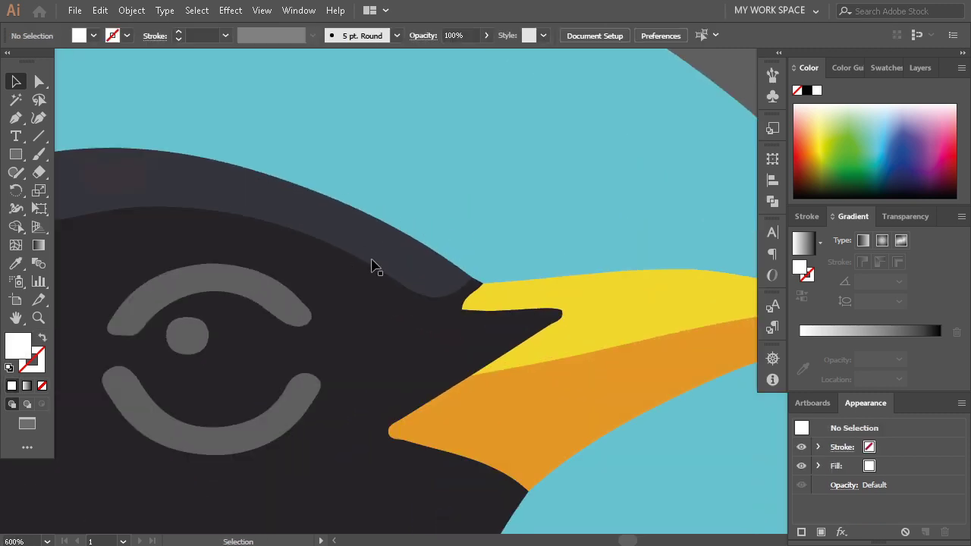
scroll(342, 296, up, 1)
scroll(331, 290, down, 2)
Step: Draw a closed white polygon around the robin's eye with the Pen tool
click(15, 117)
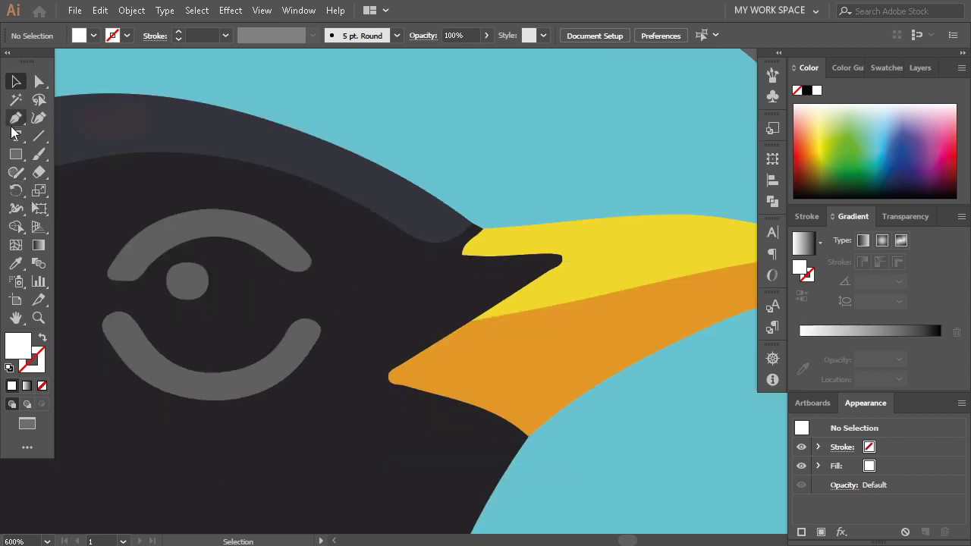
scroll(126, 283, left, 3)
click(155, 286)
click(194, 224)
click(255, 188)
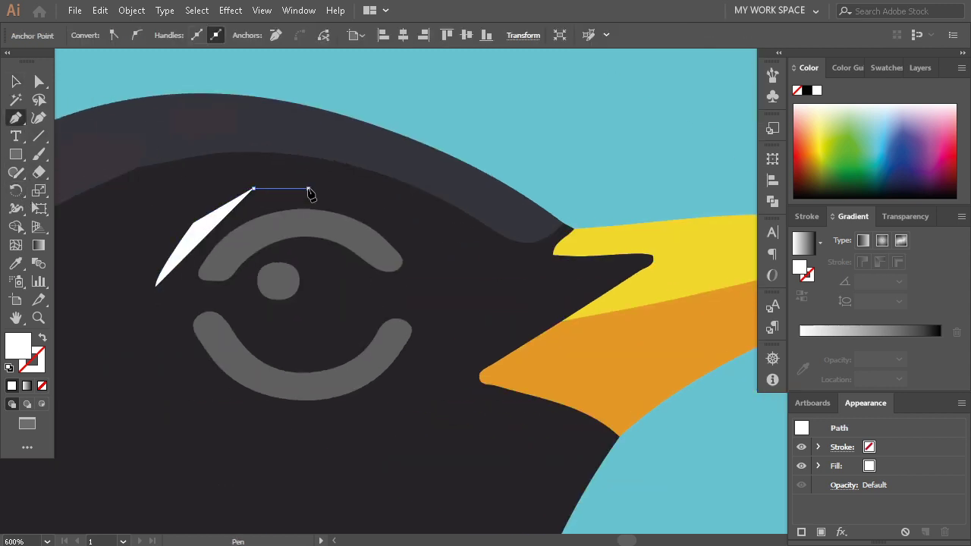
click(308, 188)
click(424, 230)
click(472, 273)
click(414, 391)
click(227, 422)
click(199, 406)
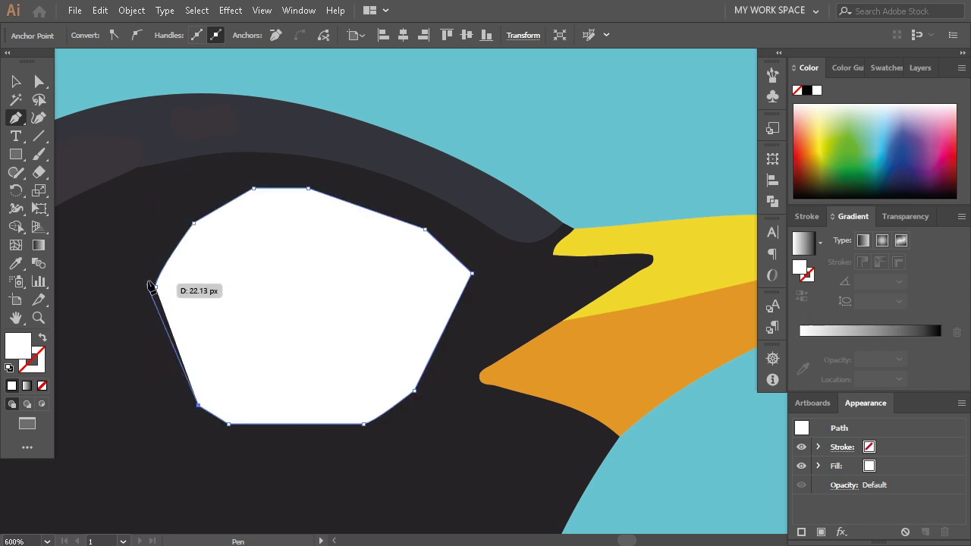
drag(156, 286, 155, 298)
key(v)
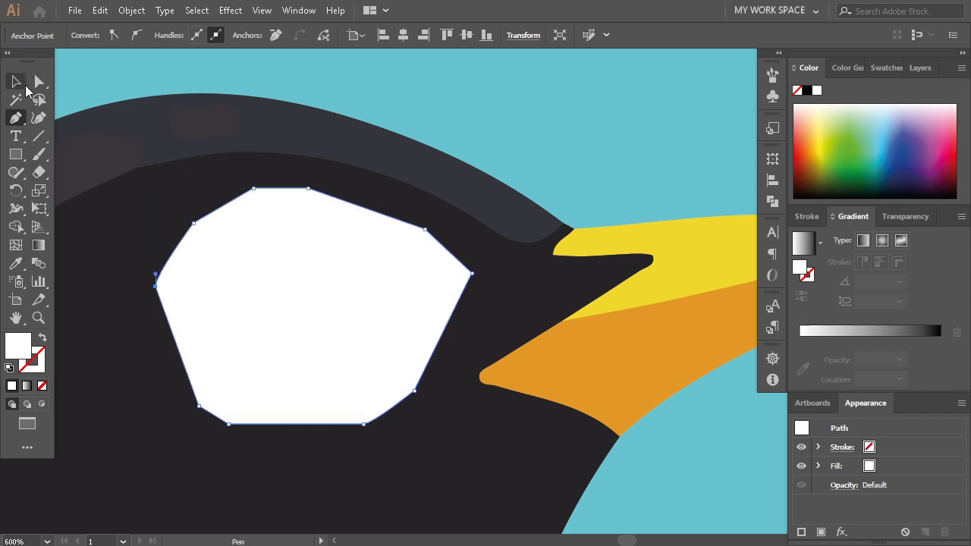
Step: Send the white eye shape to the back, behind the tracing
key(ctrl+minus)
key(ctrl+minus)
key(ctrl+minus)
key(ctrl+minus)
click(319, 209)
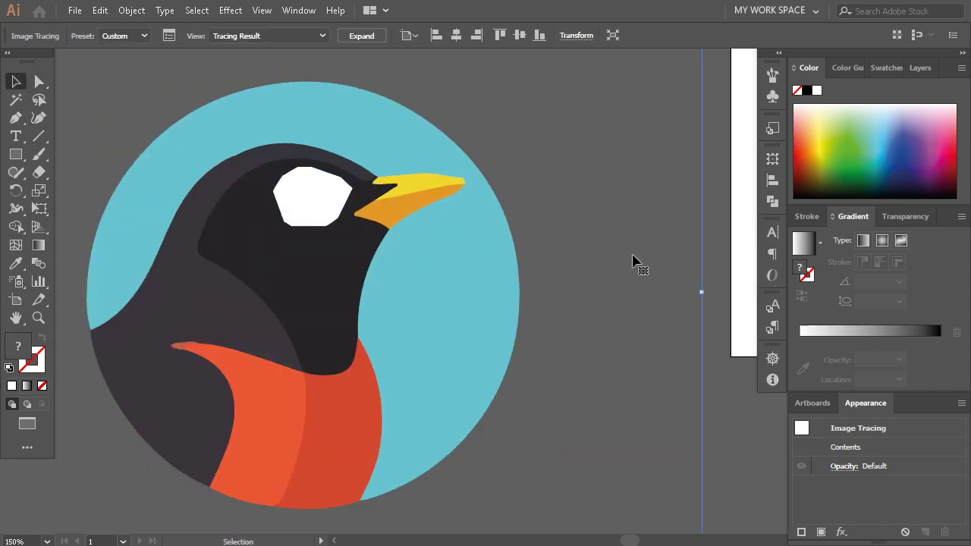
click(722, 381)
click(315, 196)
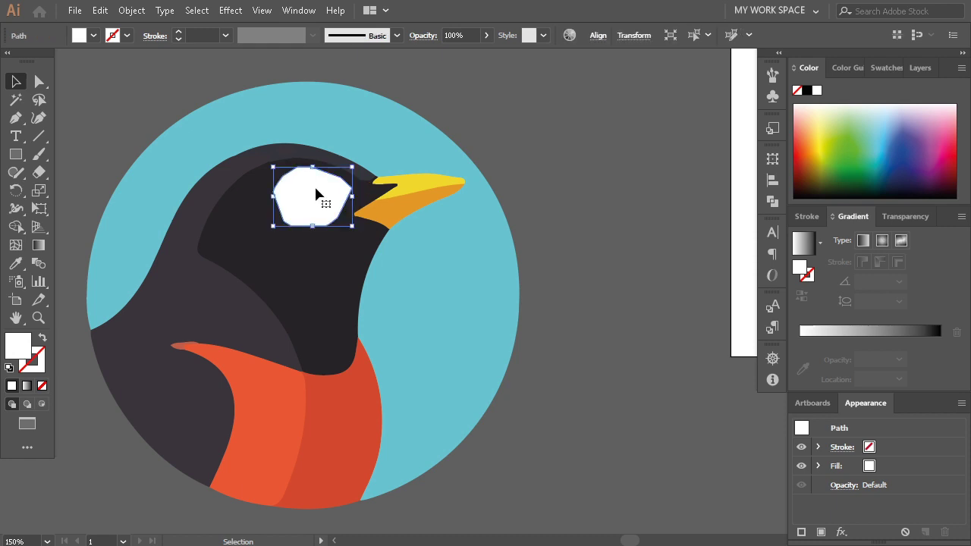
right_click(323, 190)
mouse_move(366, 427)
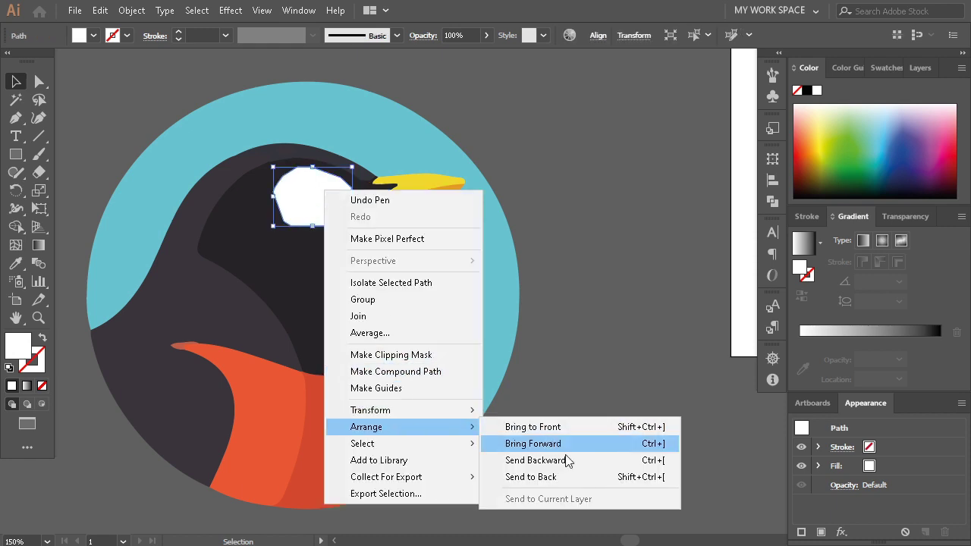
click(560, 478)
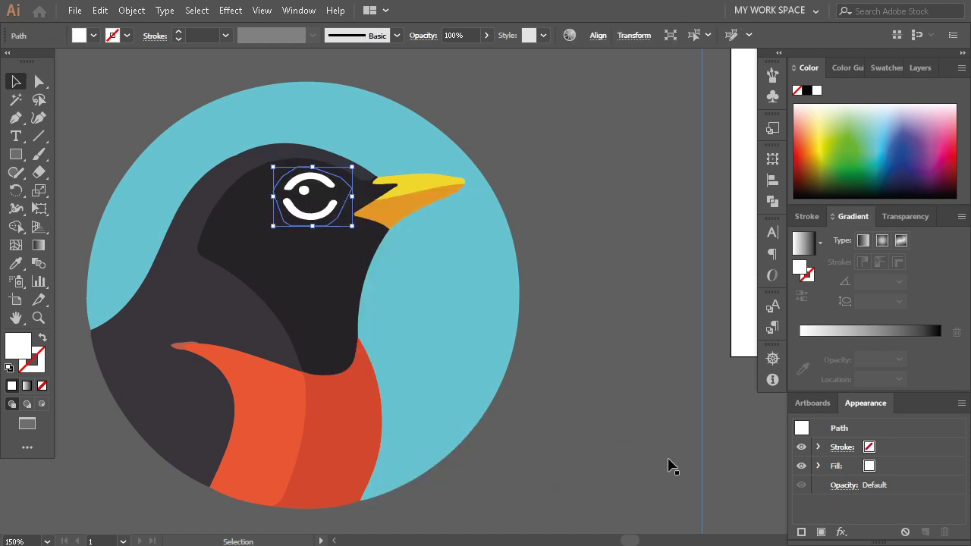
click(744, 481)
scroll(163, 230, down, 2)
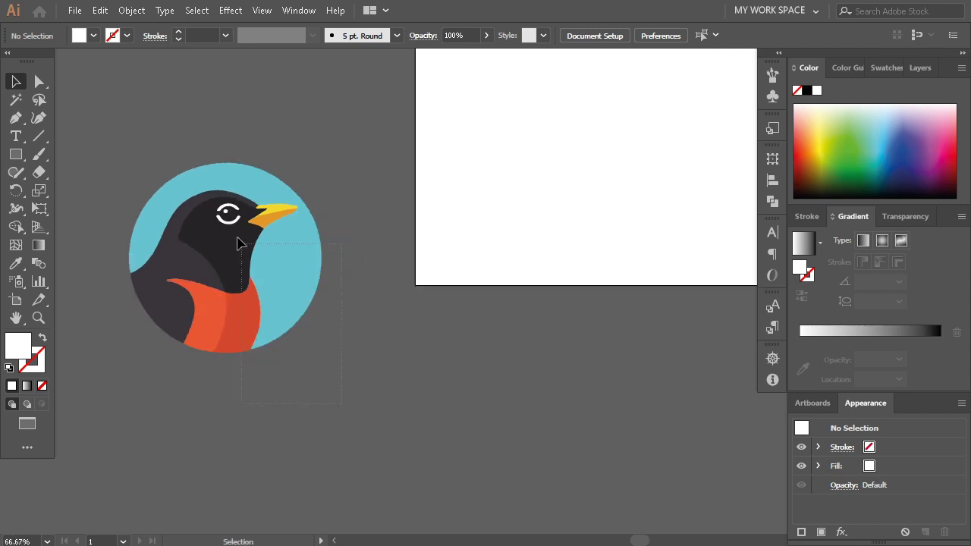
Step: Select the robin with its circle and apply Make Clipping Mask
drag(122, 101, 340, 339)
scroll(339, 339, down, 2)
right_click(266, 324)
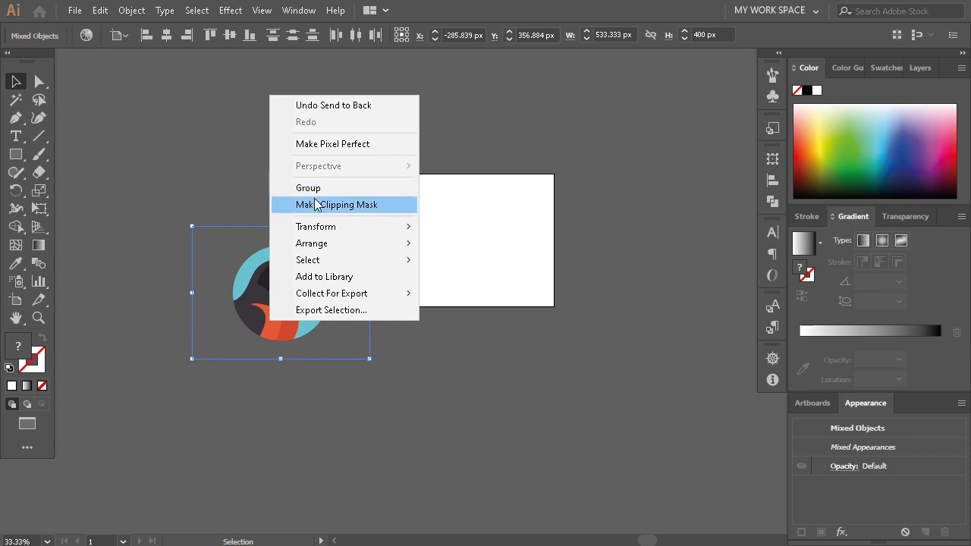
click(338, 204)
Step: Move the clipped robin group onto the artboard
drag(296, 284, 468, 233)
scroll(563, 205, up, 2)
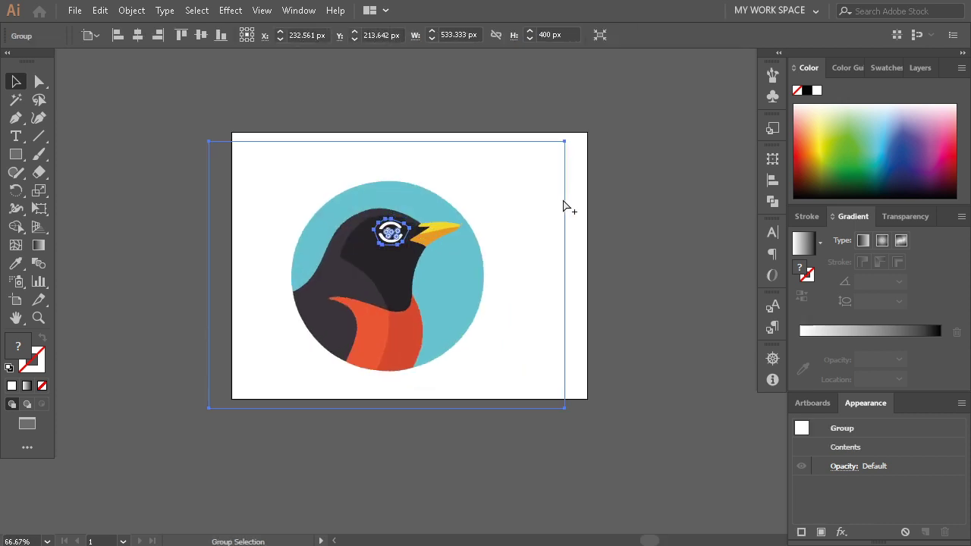
scroll(611, 181, up, 3)
scroll(364, 422, up, 2)
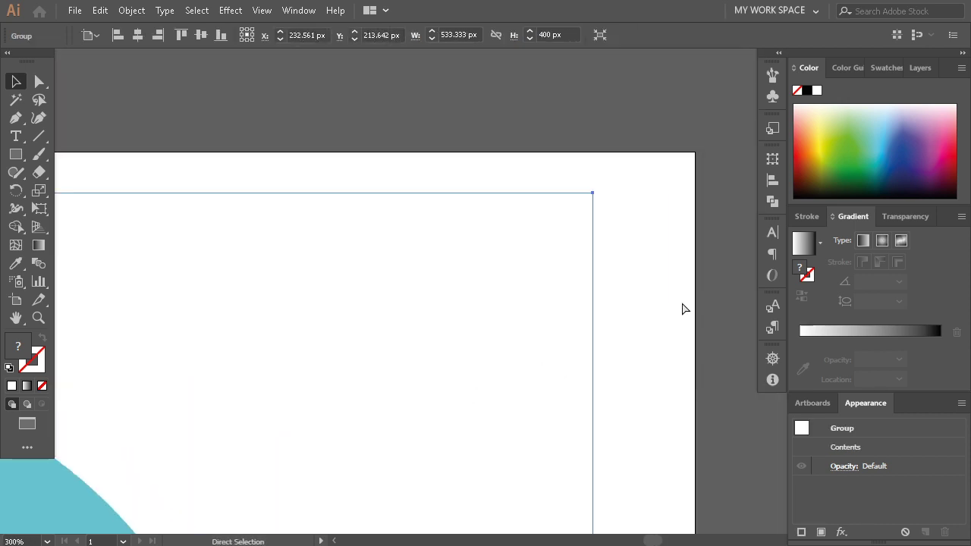
mouse_move(576, 280)
mouse_down()
mouse_move(677, 241)
mouse_move(716, 277)
mouse_up()
Step: Deselect the robin group and zoom in on the robin's eye
click(717, 277)
scroll(718, 278, down, 4)
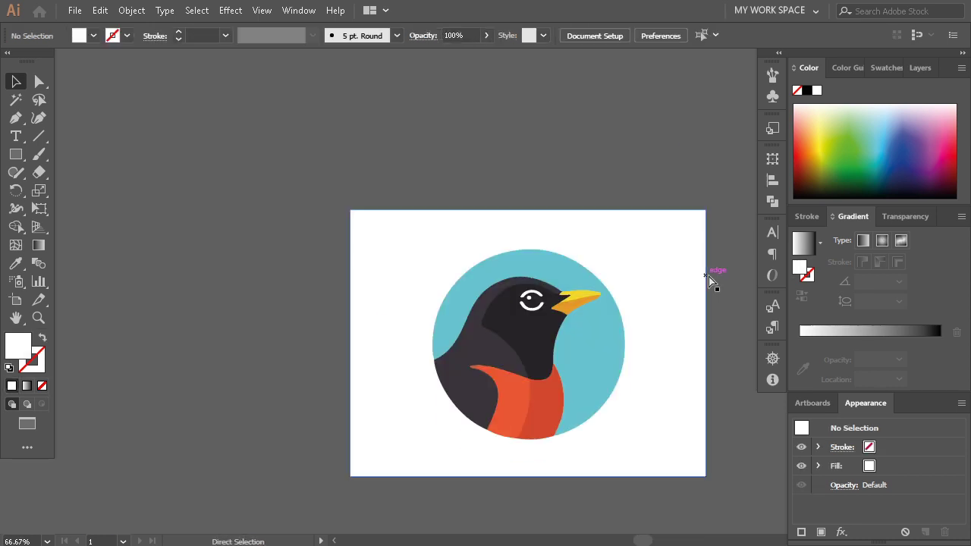
scroll(531, 319, up, 5)
scroll(667, 295, up, 3)
scroll(701, 304, up, 1)
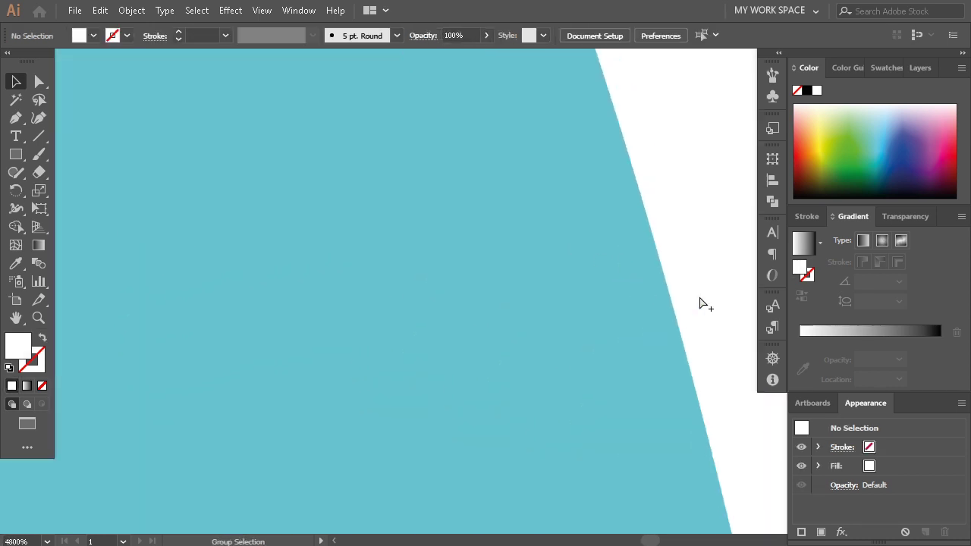
scroll(690, 305, up, 1)
scroll(536, 308, up, 2)
scroll(633, 284, down, 1)
scroll(589, 229, up, 1)
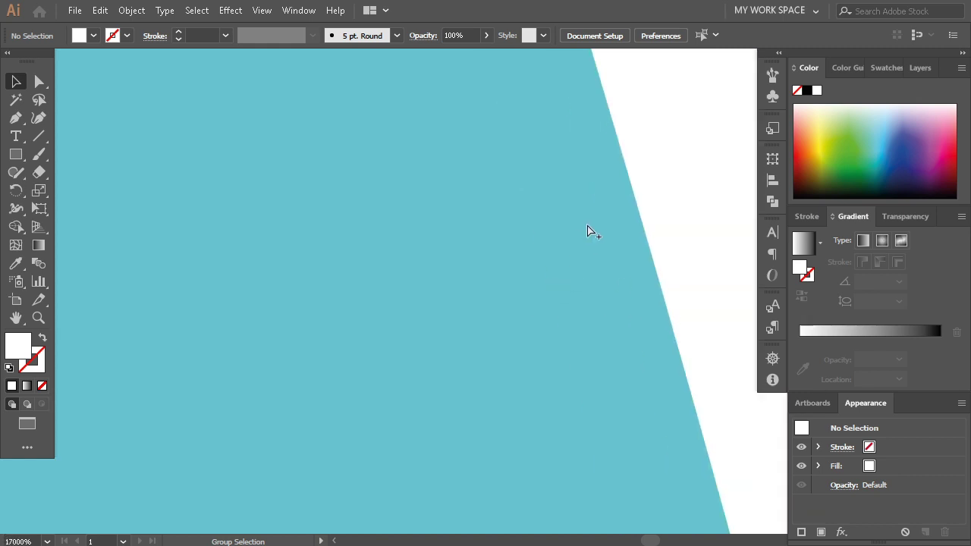
scroll(628, 285, up, 1)
scroll(629, 296, down, 10)
scroll(548, 256, up, 5)
scroll(299, 275, up, 3)
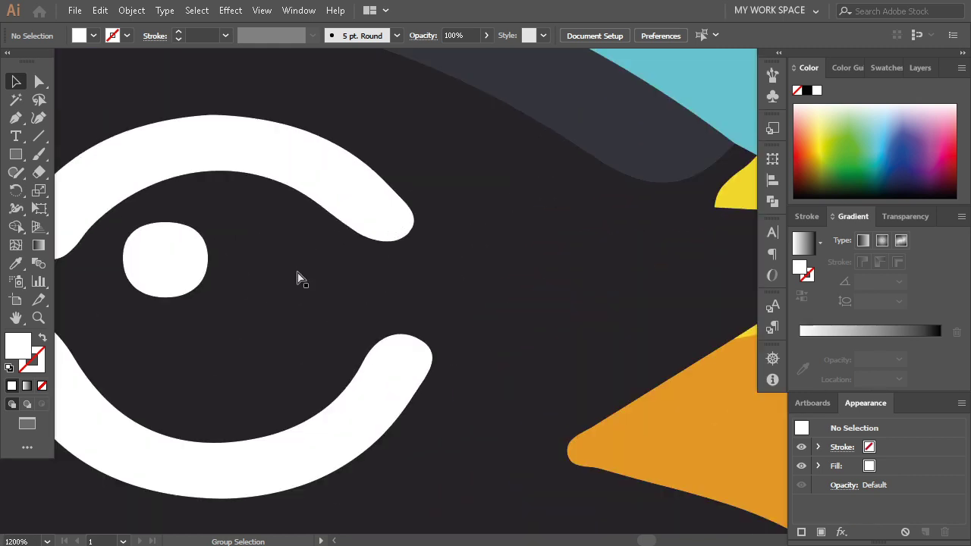
scroll(269, 275, up, 1)
scroll(269, 275, down, 2)
scroll(503, 295, down, 2)
scroll(503, 299, right, 3)
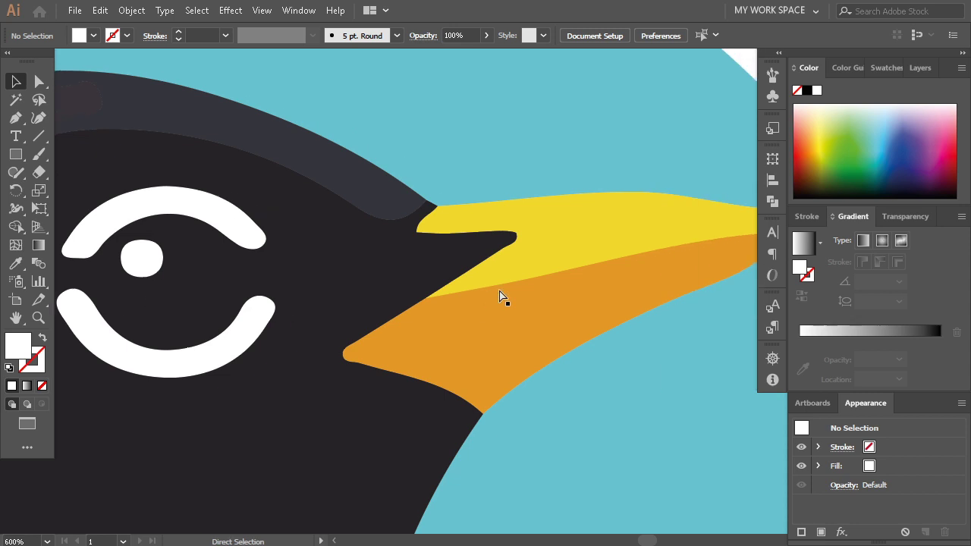
scroll(502, 299, left, 2)
Step: Draw a circle over the pupil with the Ellipse tool and nudge it to centre
drag(15, 154, 76, 189)
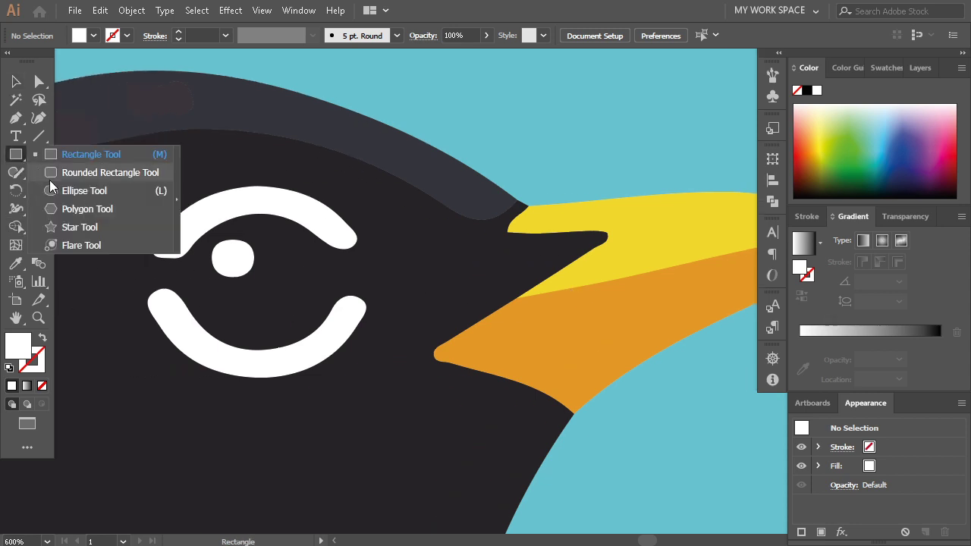
scroll(120, 239, up, 3)
drag(333, 232, 450, 349)
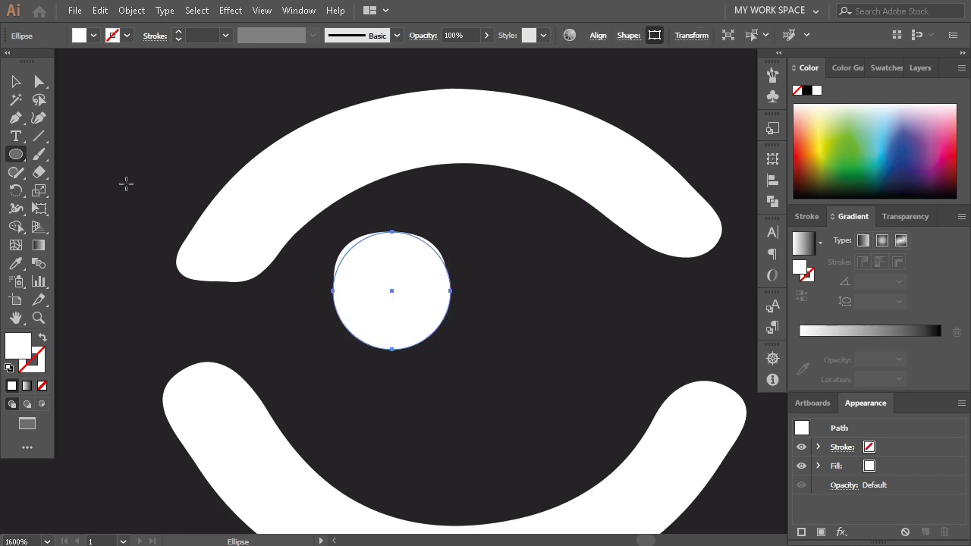
click(17, 81)
mouse_move(418, 280)
mouse_down()
mouse_move(386, 272)
mouse_move(427, 288)
mouse_up()
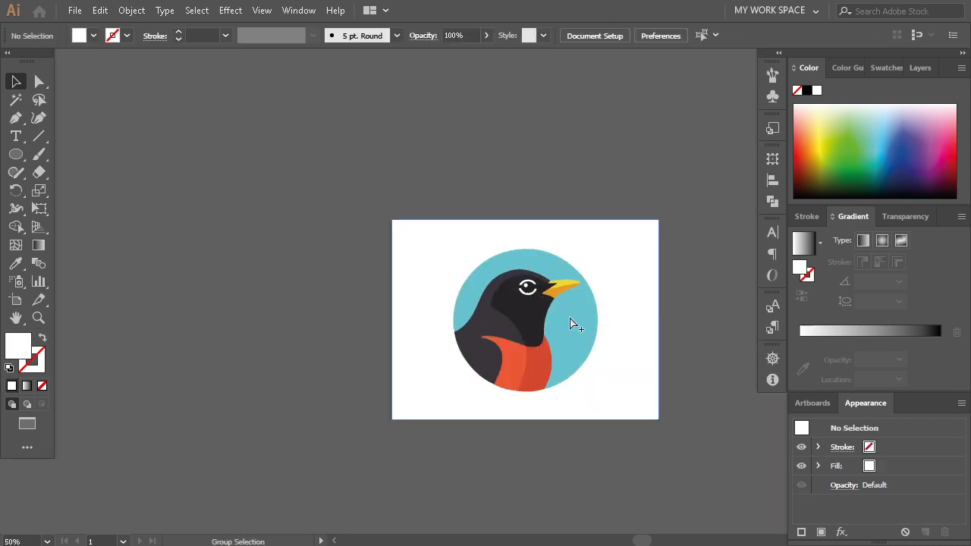
Step: Ungroup the bird artwork and expand the tracing into editable vector paths
scroll(607, 320, up, 3)
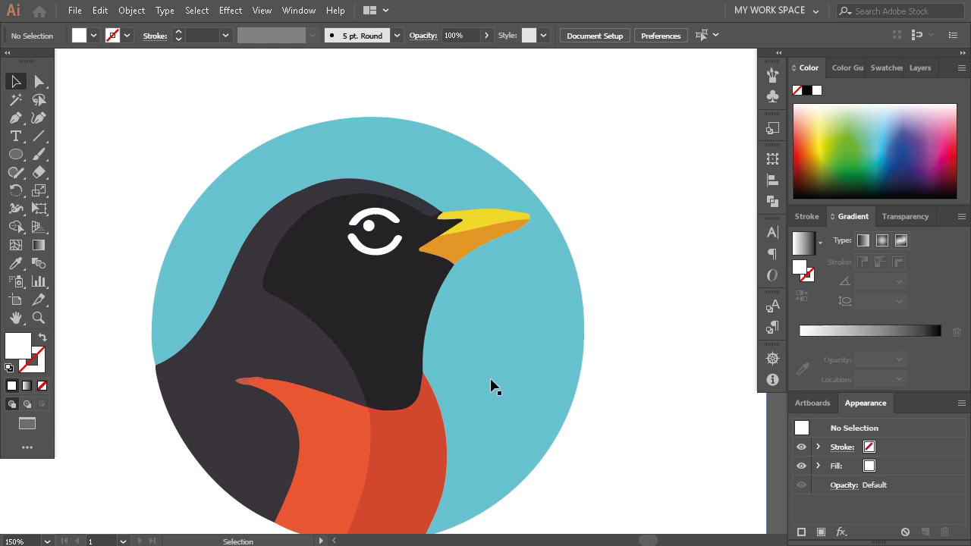
scroll(491, 386, down, 2)
click(420, 402)
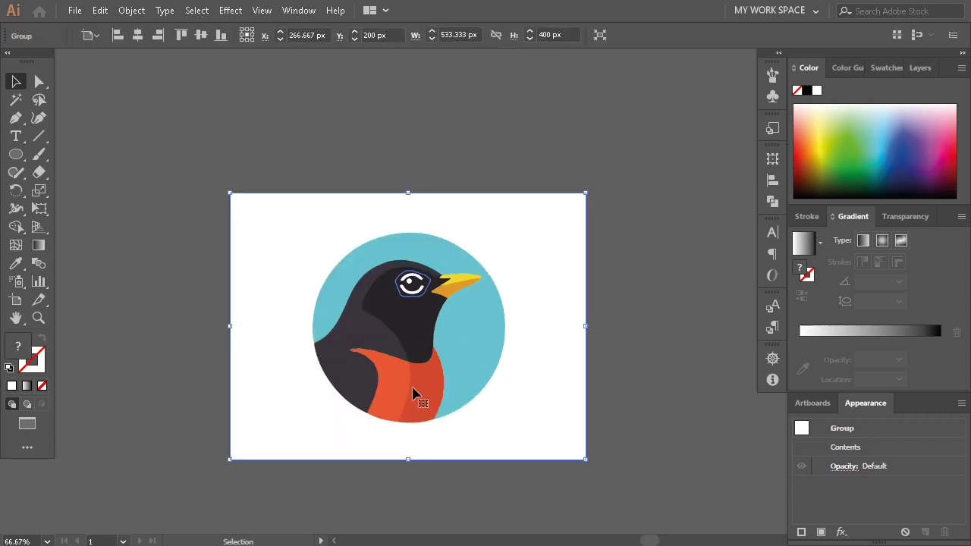
click(384, 501)
click(357, 298)
right_click(362, 298)
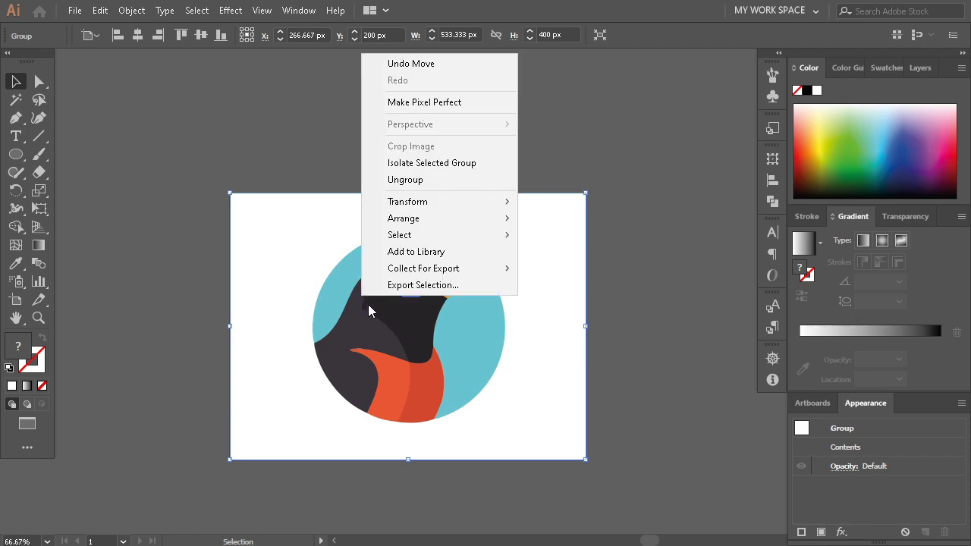
click(400, 182)
click(405, 436)
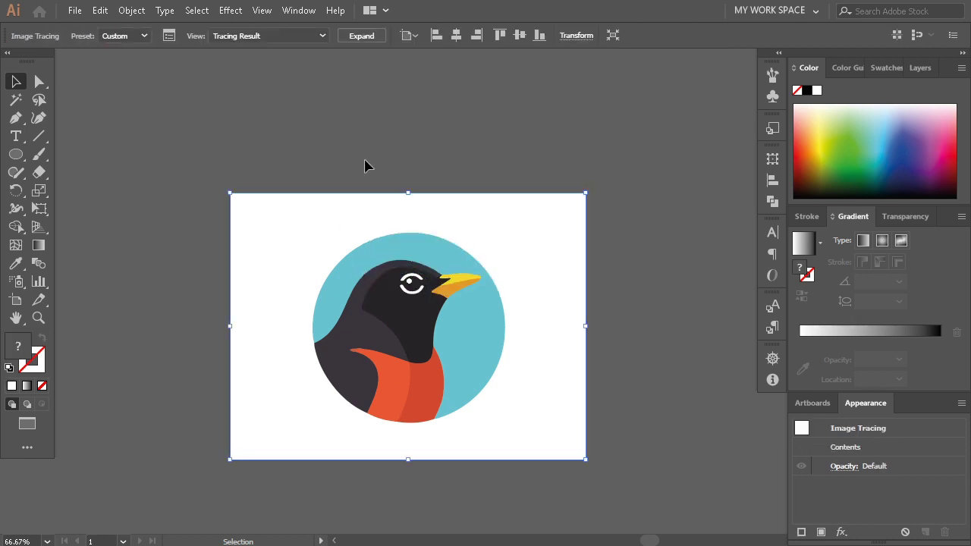
click(361, 37)
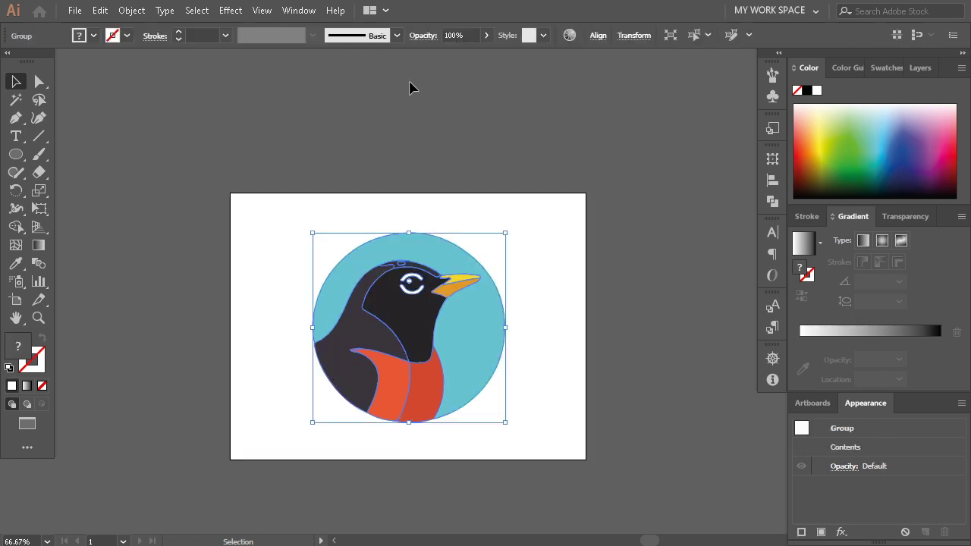
Step: Ungroup the expanded bird group into separate shapes
click(453, 136)
scroll(390, 284, down, 3)
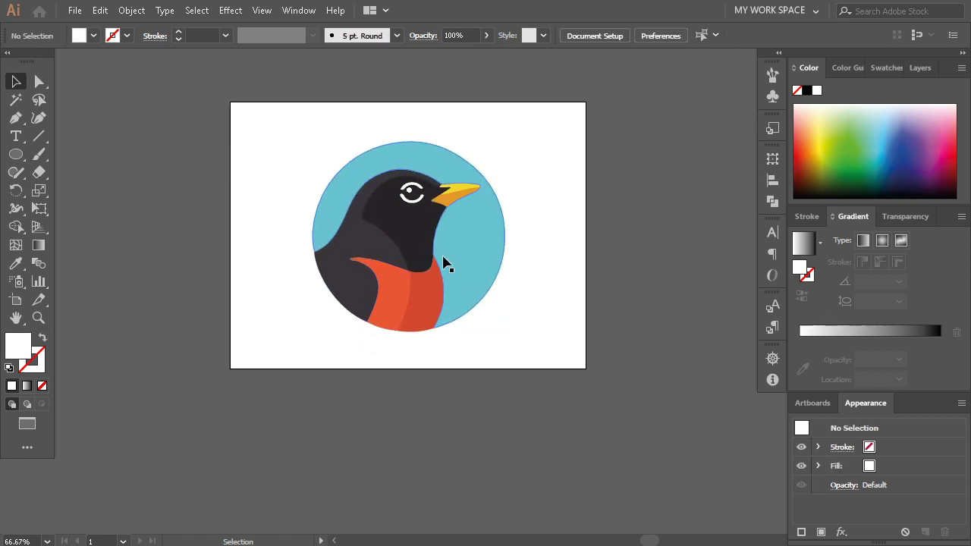
drag(377, 254, 151, 361)
key(ctrl+z)
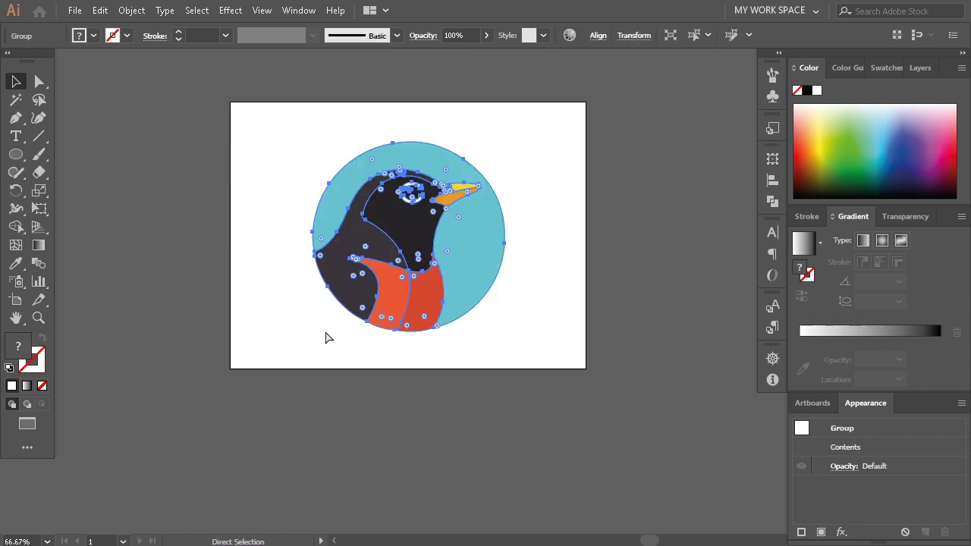
right_click(383, 259)
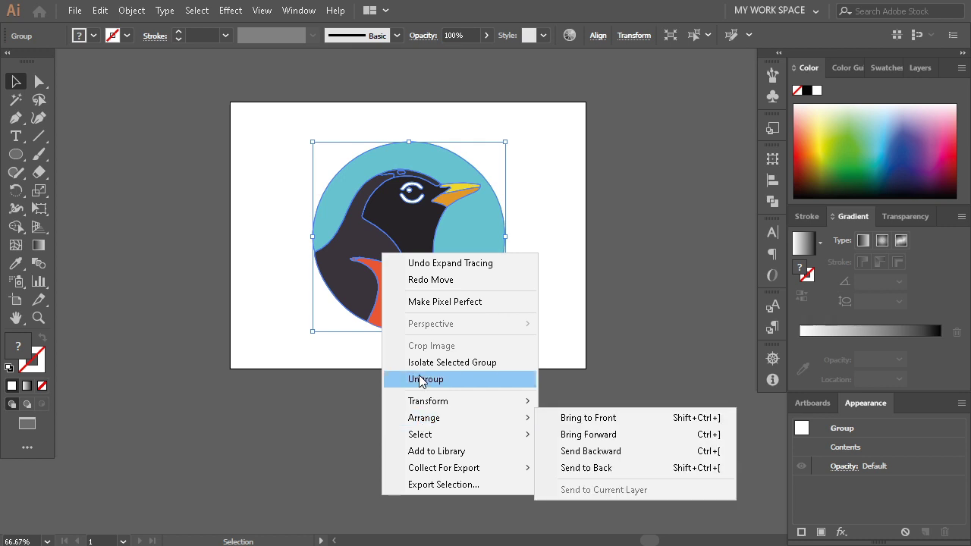
click(390, 379)
click(460, 438)
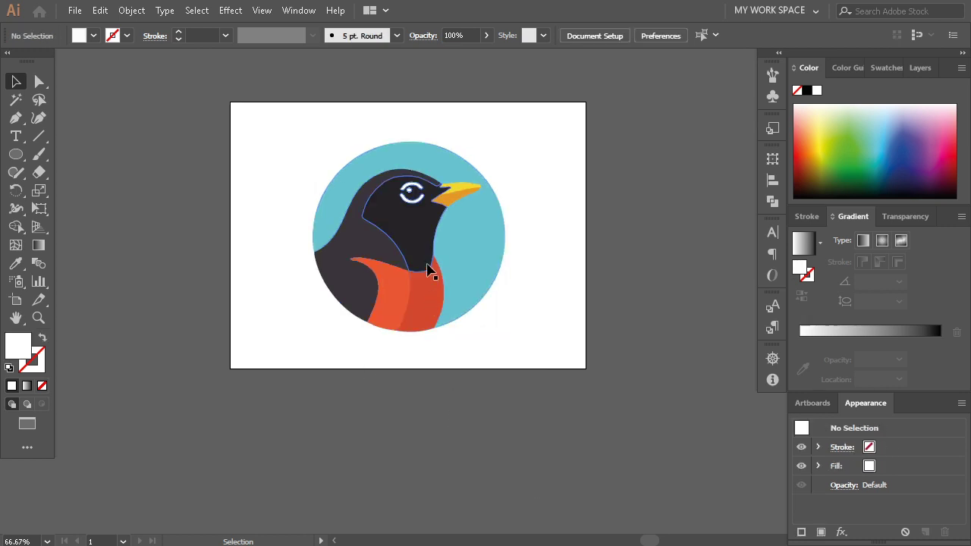
drag(433, 272, 506, 472)
drag(400, 332, 336, 405)
drag(340, 288, 273, 391)
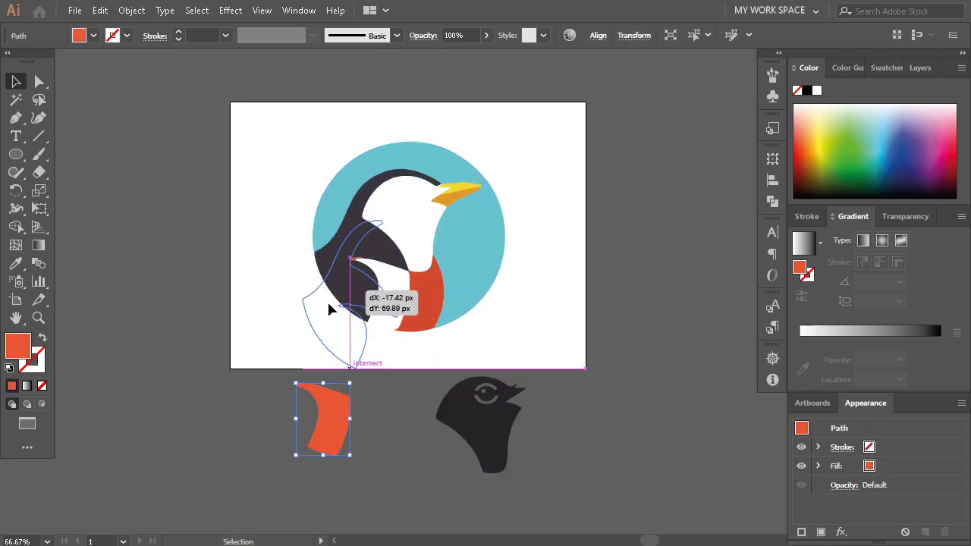
drag(408, 314, 378, 466)
drag(347, 217, 154, 229)
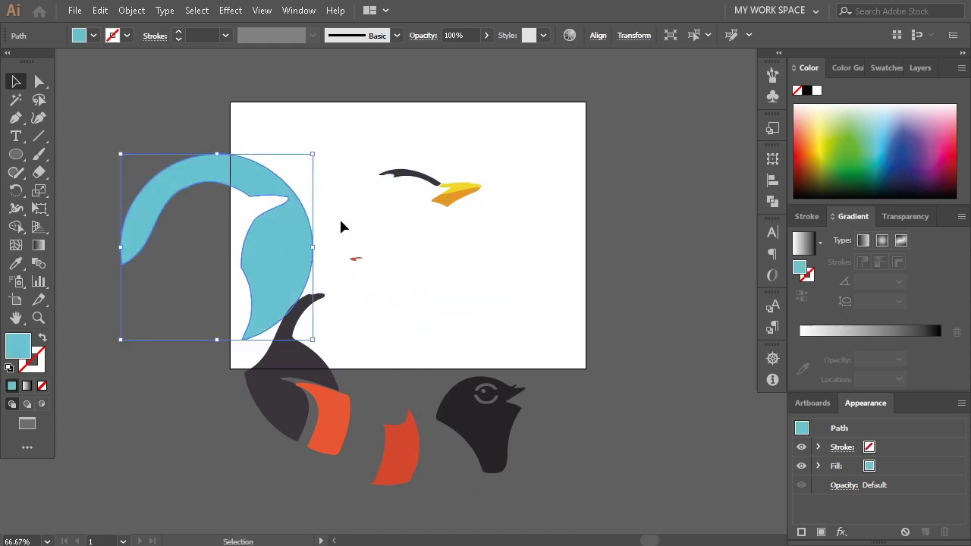
drag(470, 204, 559, 194)
drag(471, 191, 481, 154)
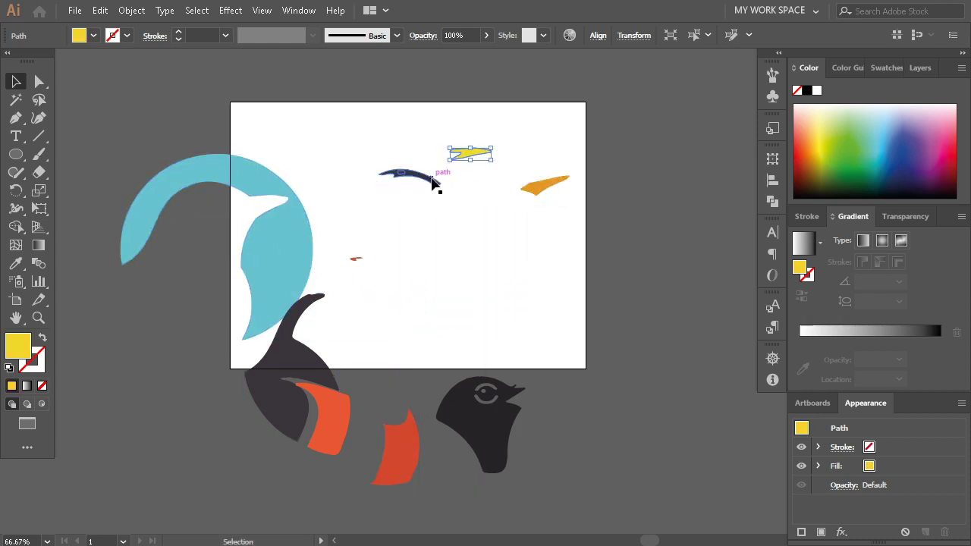
drag(433, 182, 432, 144)
key(ctrl+z)
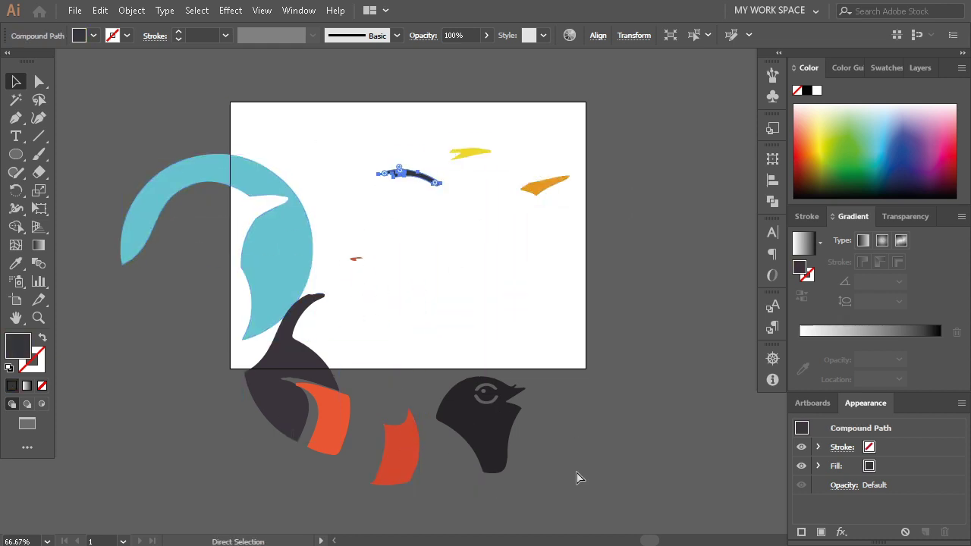
key(ctrl+z)
key(ctrl+z)
key(ctrl+z)
key(ctrl+z)
key(ctrl+z)
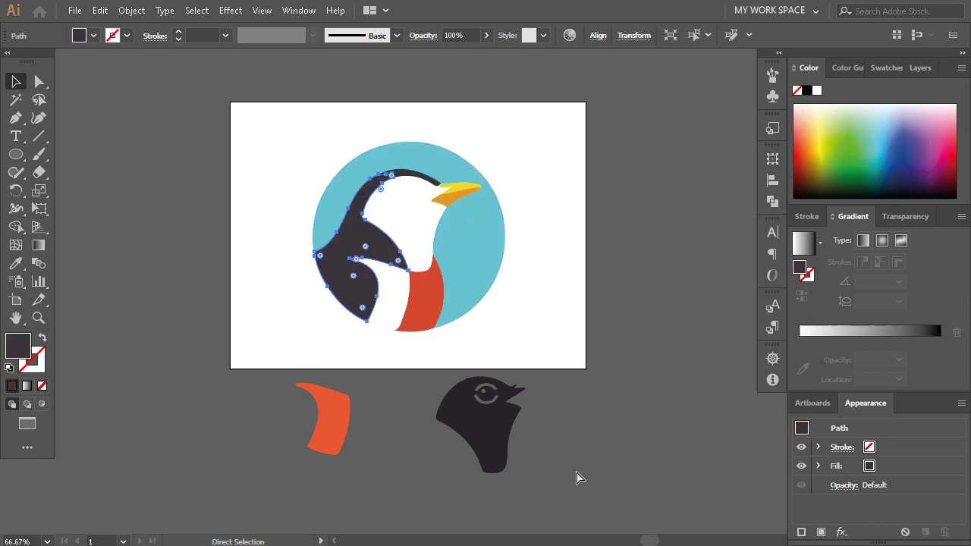
key(ctrl+z)
key(ctrl+z)
key(ctrl+z)
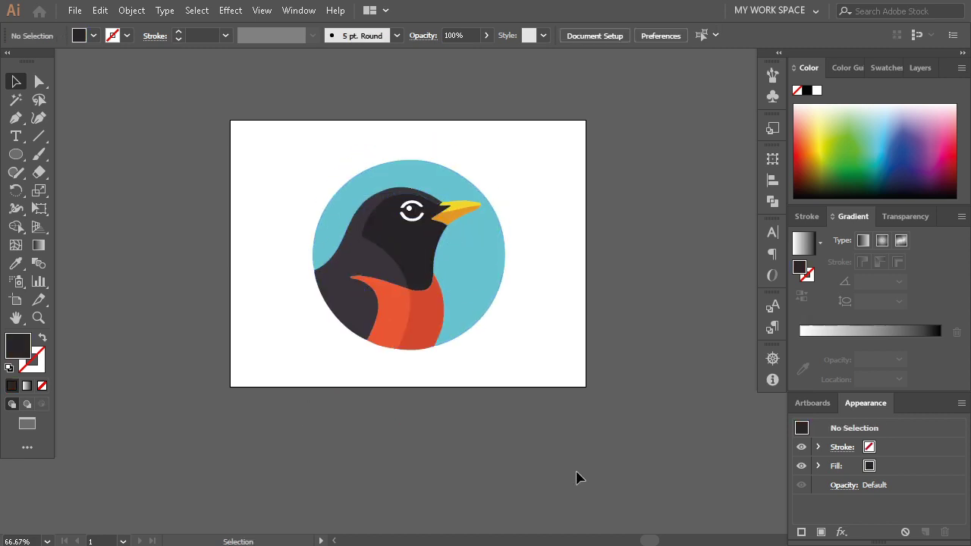
Step: Paste the original raster bird beside the vector robin, compare them, then delete it
key(ctrl+v)
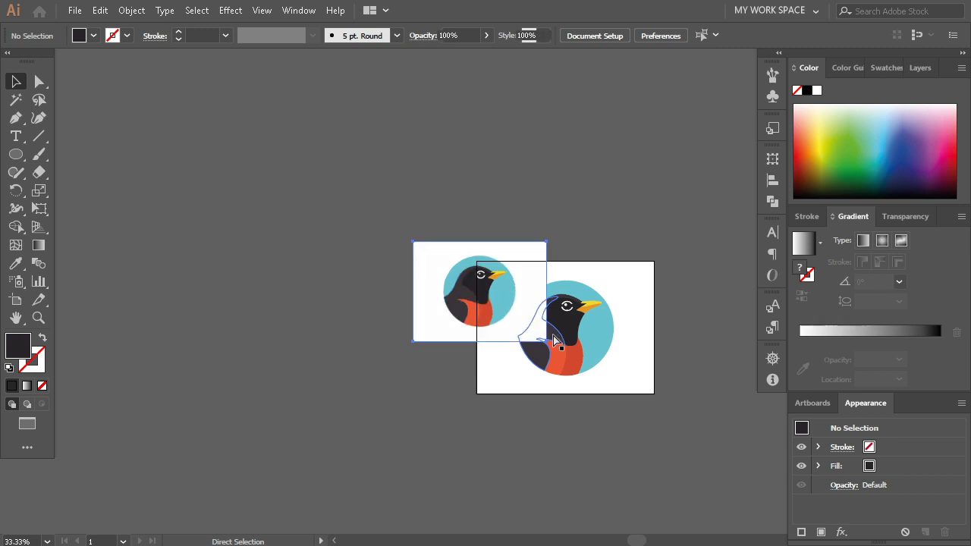
drag(501, 325, 455, 365)
key(ctrl+plus)
key(ctrl+plus)
scroll(447, 300, up, 4)
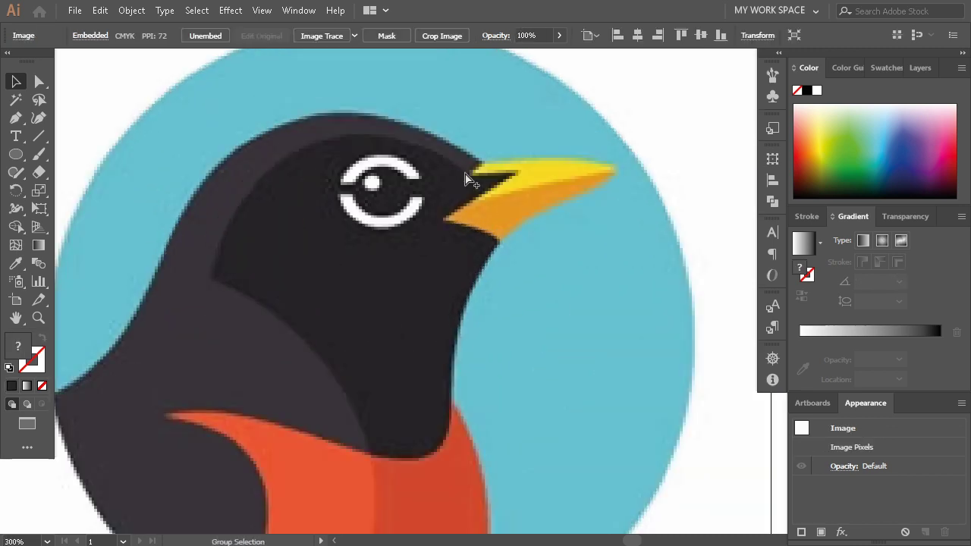
scroll(448, 300, up, 2)
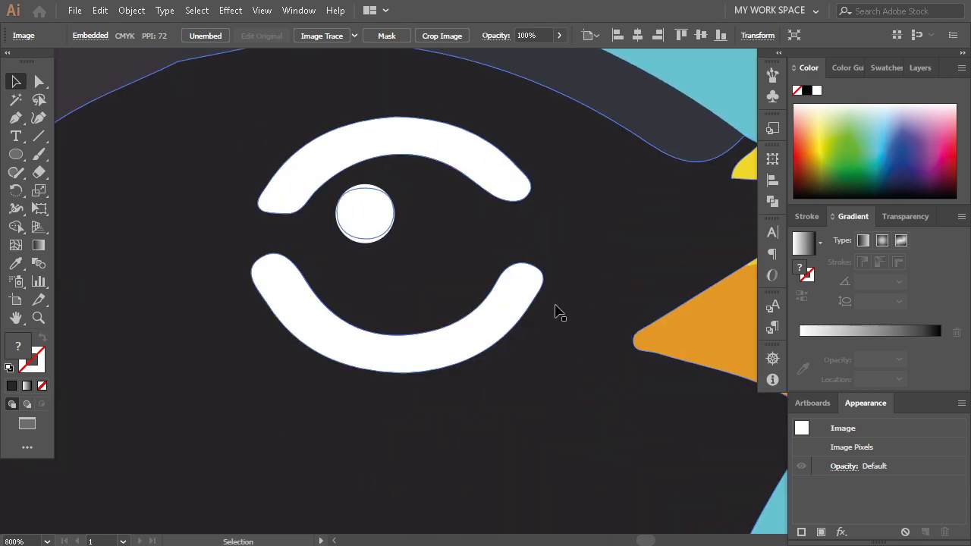
scroll(554, 309, down, 3)
scroll(455, 326, down, 3)
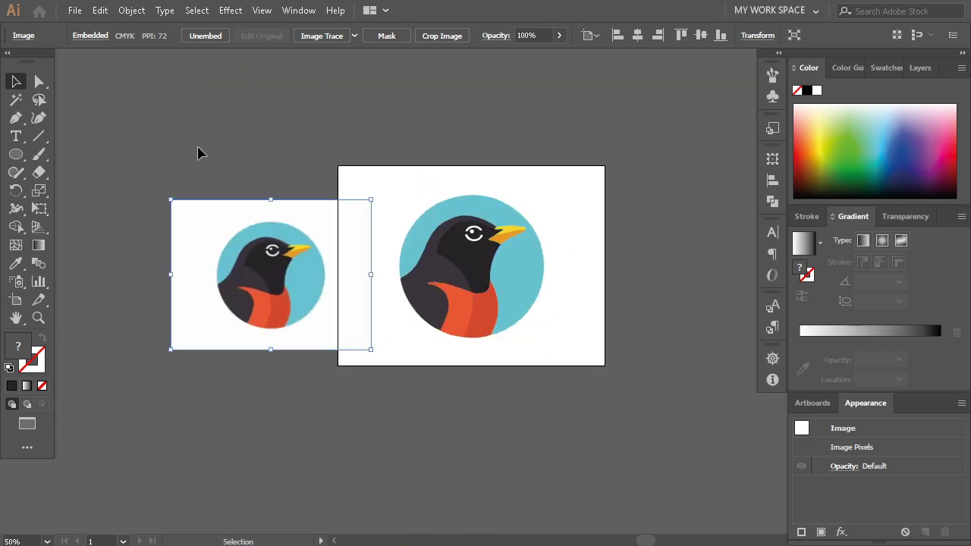
key(Delete)
scroll(622, 360, up, 1)
scroll(607, 356, up, 1)
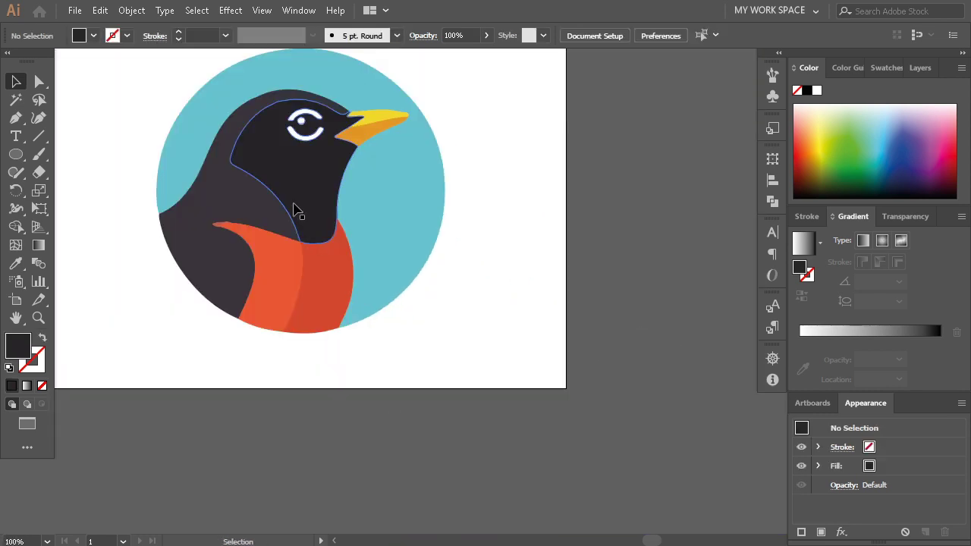
Step: Export via Save for Web (Legacy) as PNG-8 with transparency
click(74, 11)
mouse_move(175, 278)
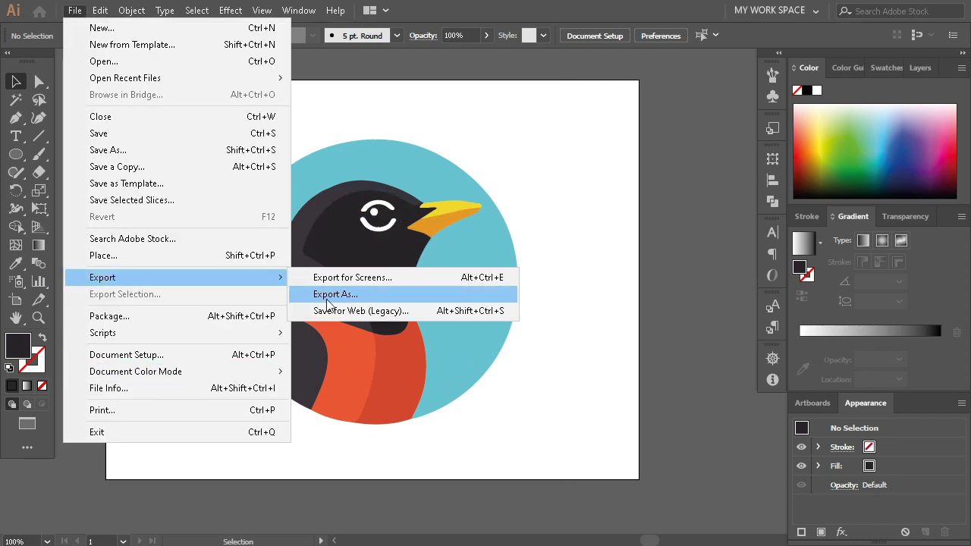
click(339, 313)
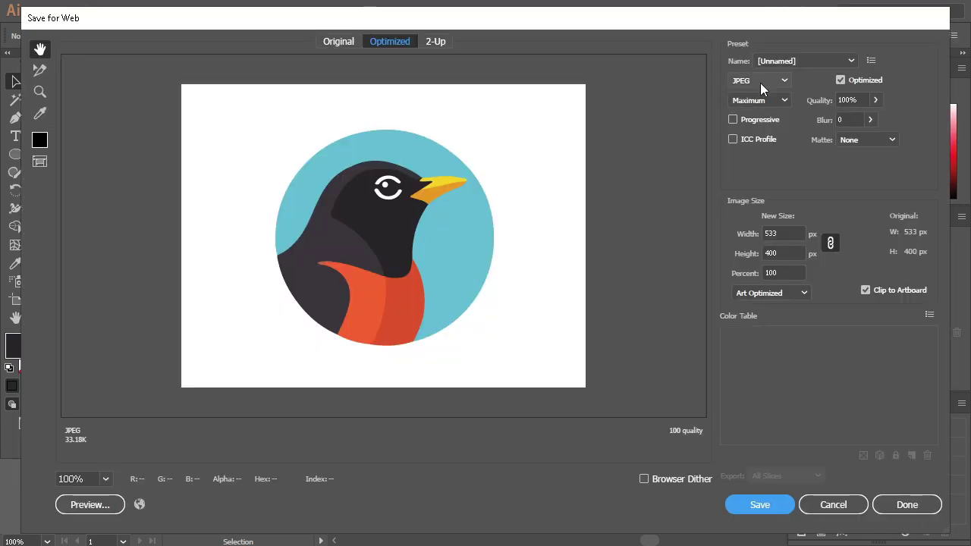
click(760, 81)
click(752, 132)
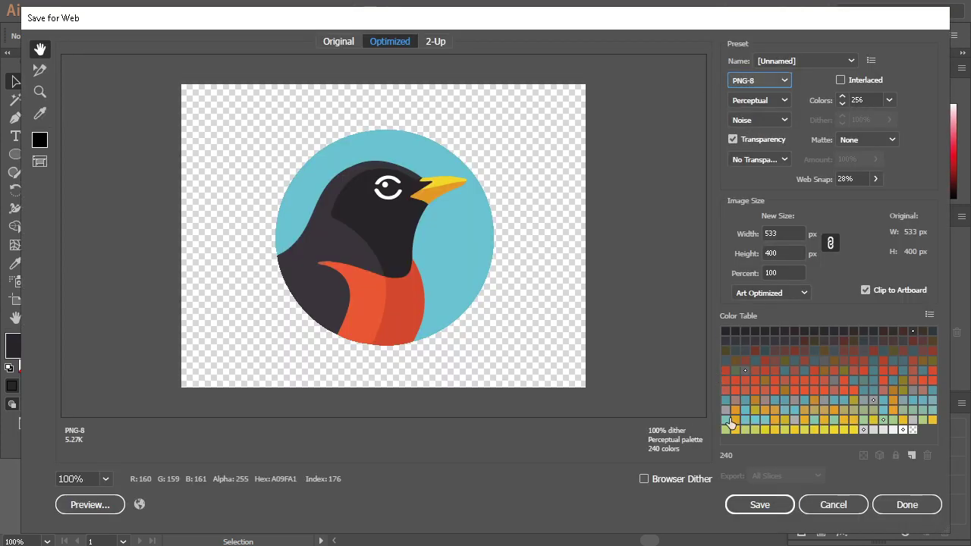
click(759, 504)
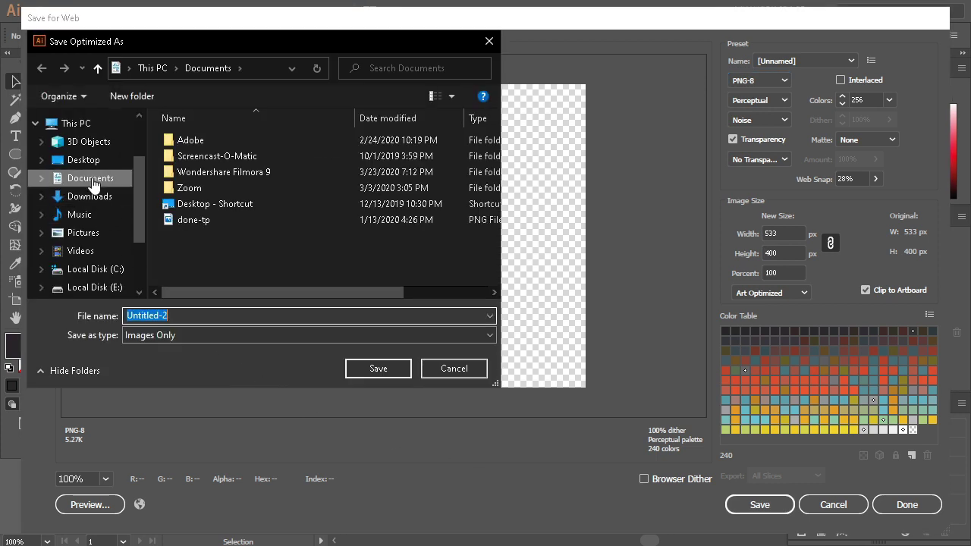
Step: Save the image as LOGO on the Desktop and leave full-screen view
click(85, 159)
click(288, 314)
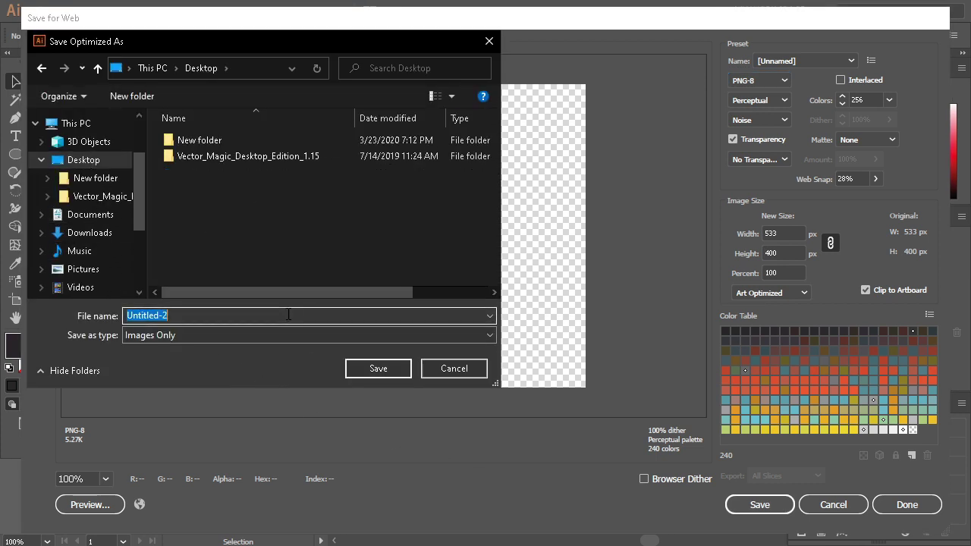
text(LOGO)
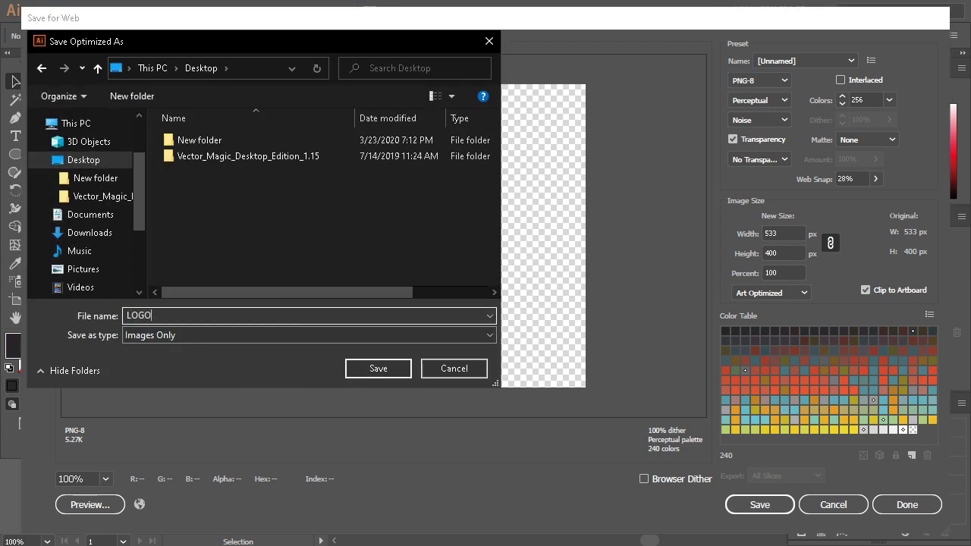
key(Return)
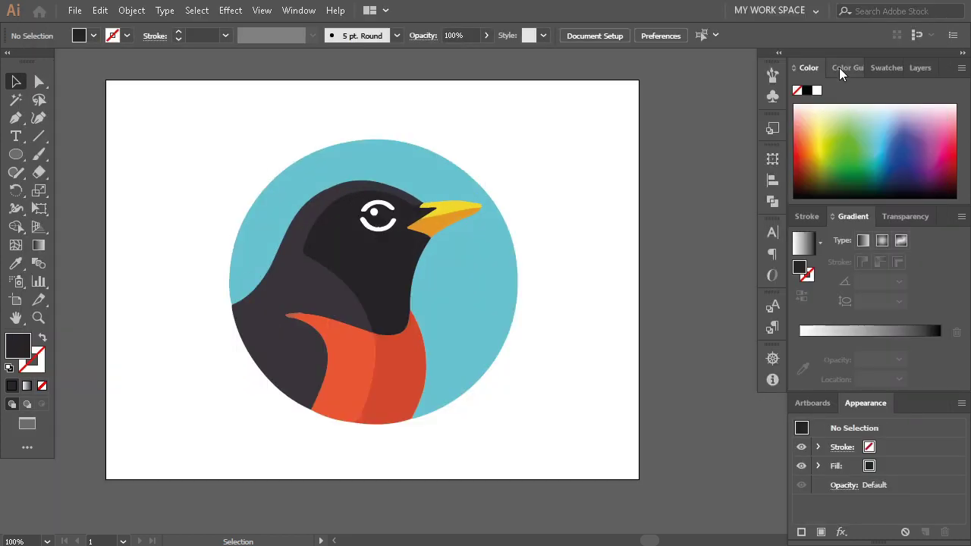
key(f)
key(f)
key(super+d)
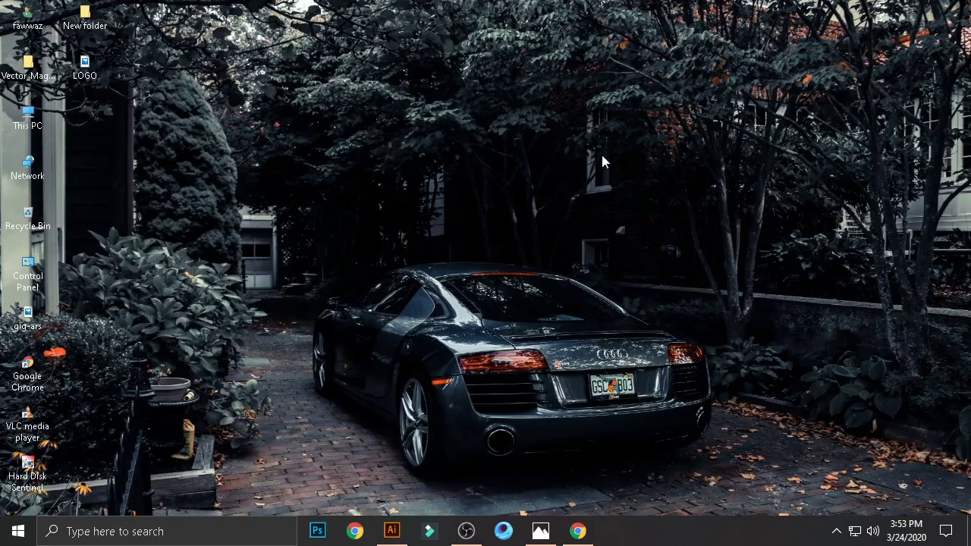